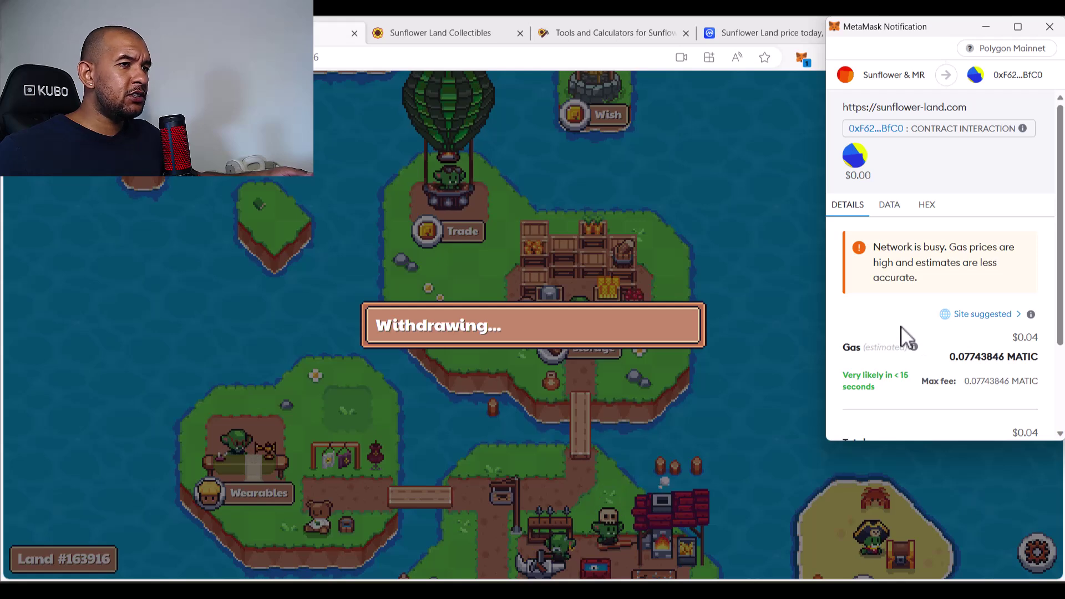
Confirm the withdrawal transaction in MetaMask, check the fee notes, and dismiss the game's success message
{"action": "scroll", "coordinate": [982, 366], "scroll_direction": "down", "scroll_amount": 2}
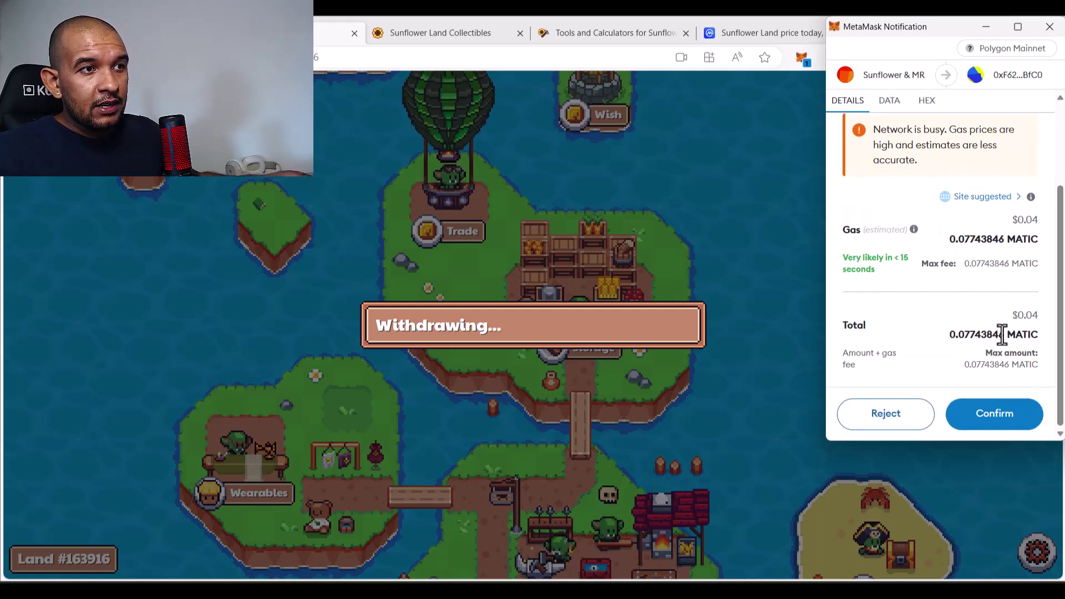
{"action": "left_click", "coordinate": [988, 425]}
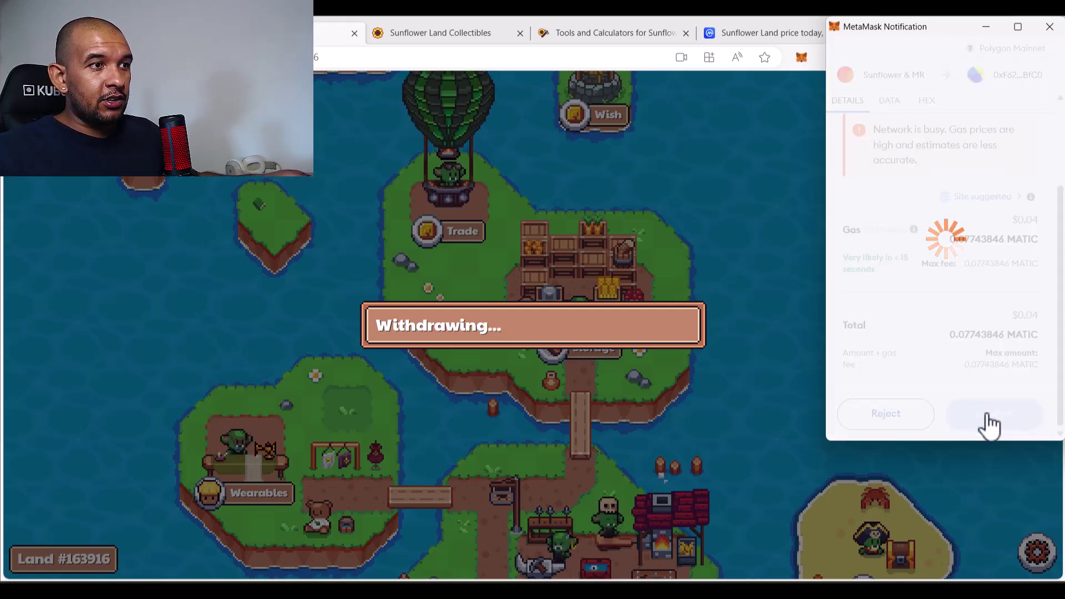
{"action": "key", "text": "alt+Tab"}
{"action": "left_click_drag", "start_coordinate": [564, 149], "coordinate": [974, 126]}
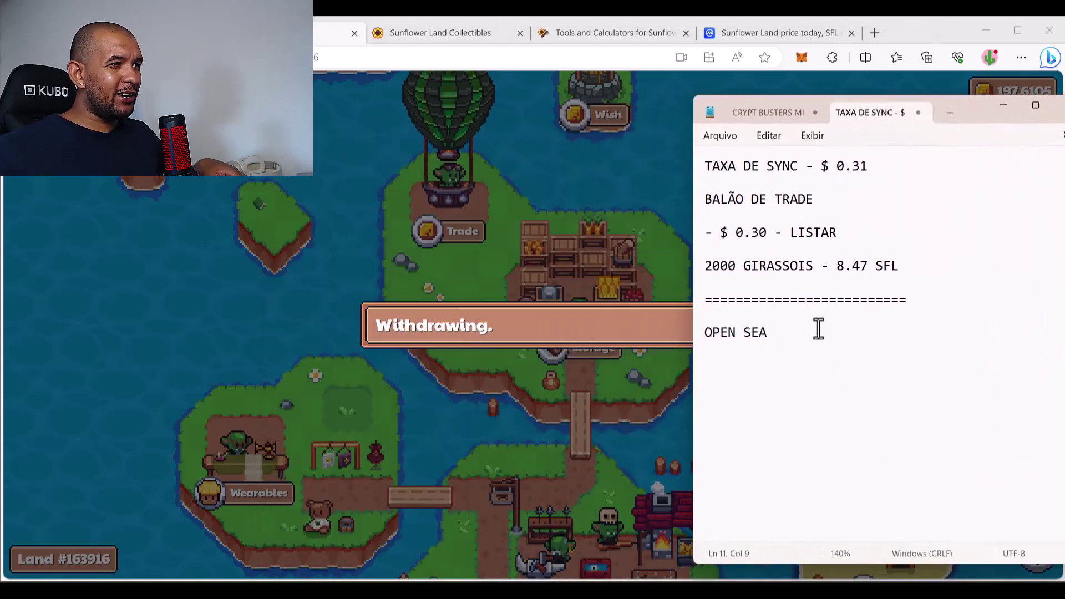
{"action": "left_click", "coordinate": [580, 240]}
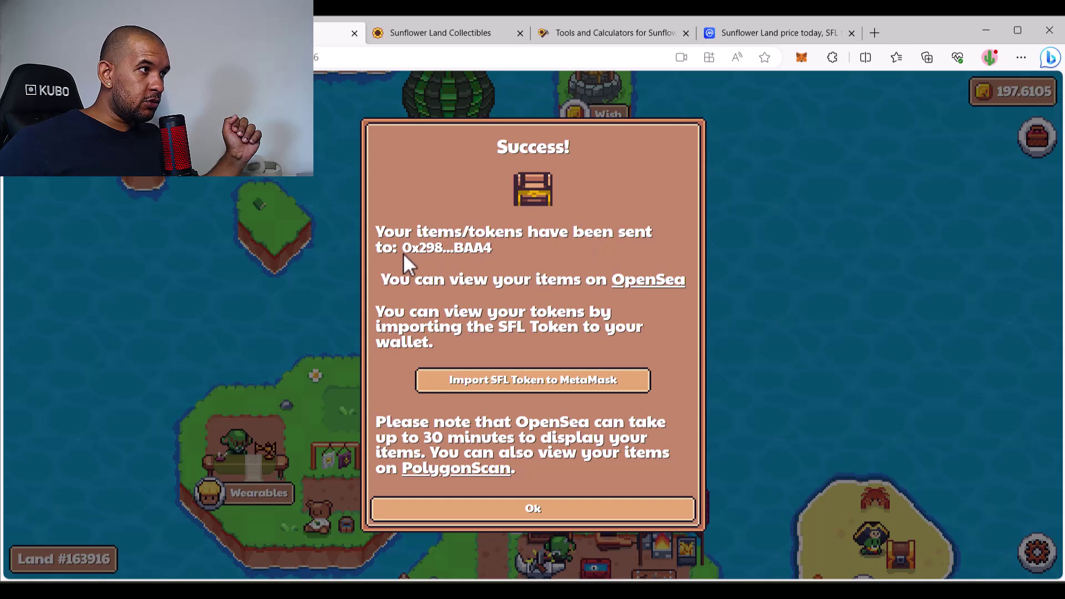
{"action": "left_click", "coordinate": [529, 515]}
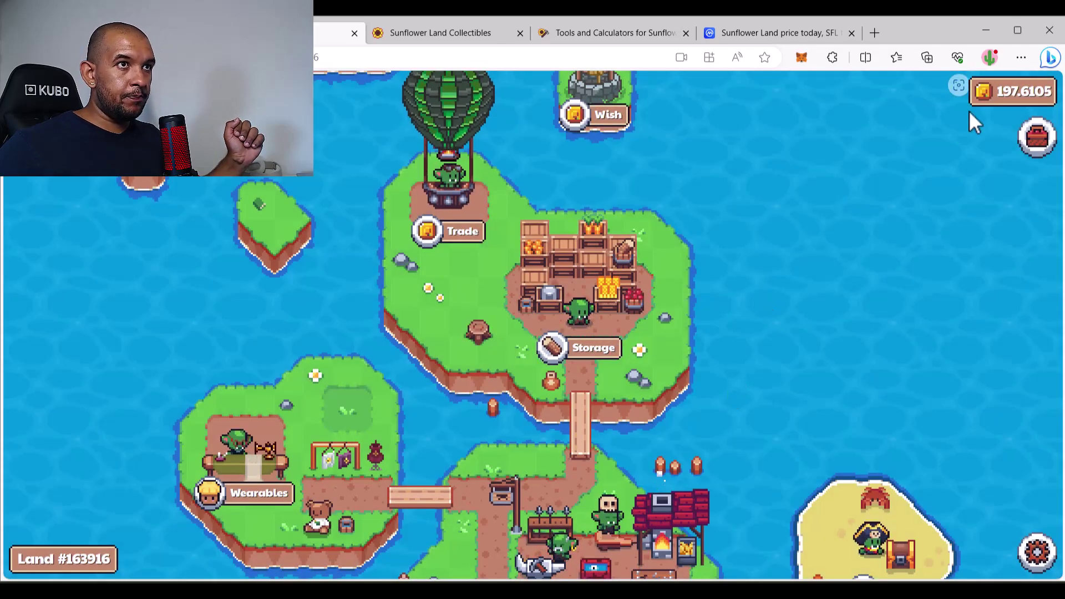
Return to the farm by boat, check the personal wallet's contents in the deposit window, and close it
{"action": "scroll", "coordinate": [661, 416], "scroll_direction": "down", "scroll_amount": 5}
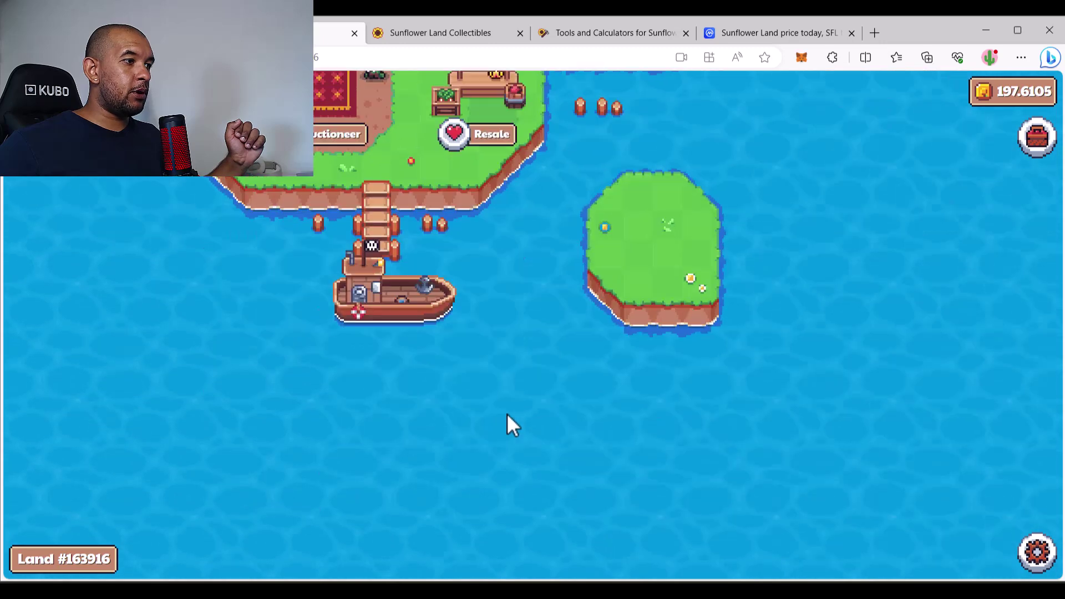
{"action": "left_click", "coordinate": [385, 277]}
{"action": "left_click", "coordinate": [508, 245]}
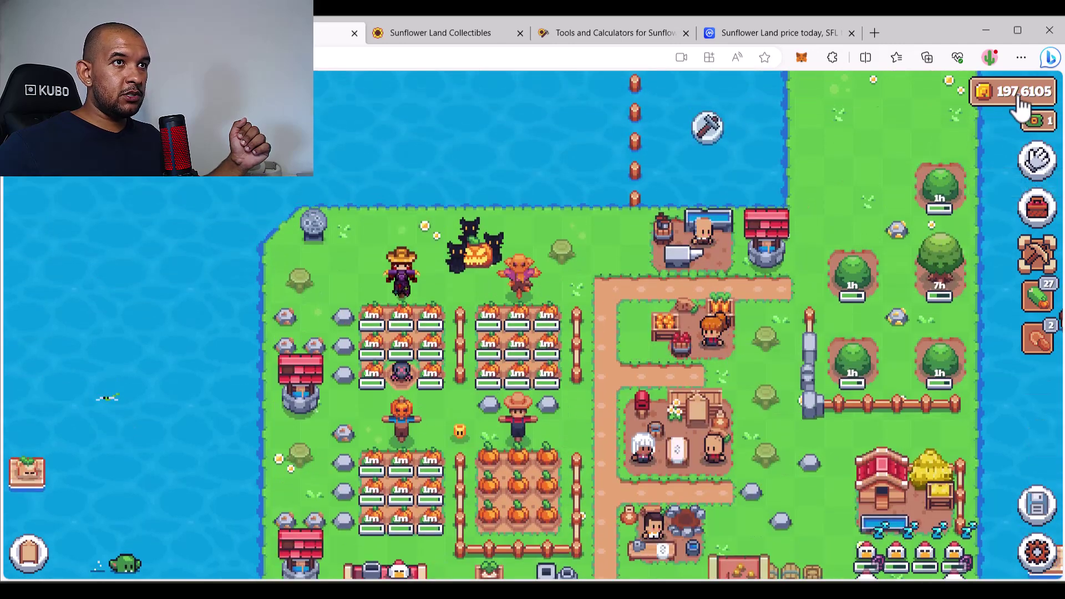
{"action": "left_click", "coordinate": [1024, 104]}
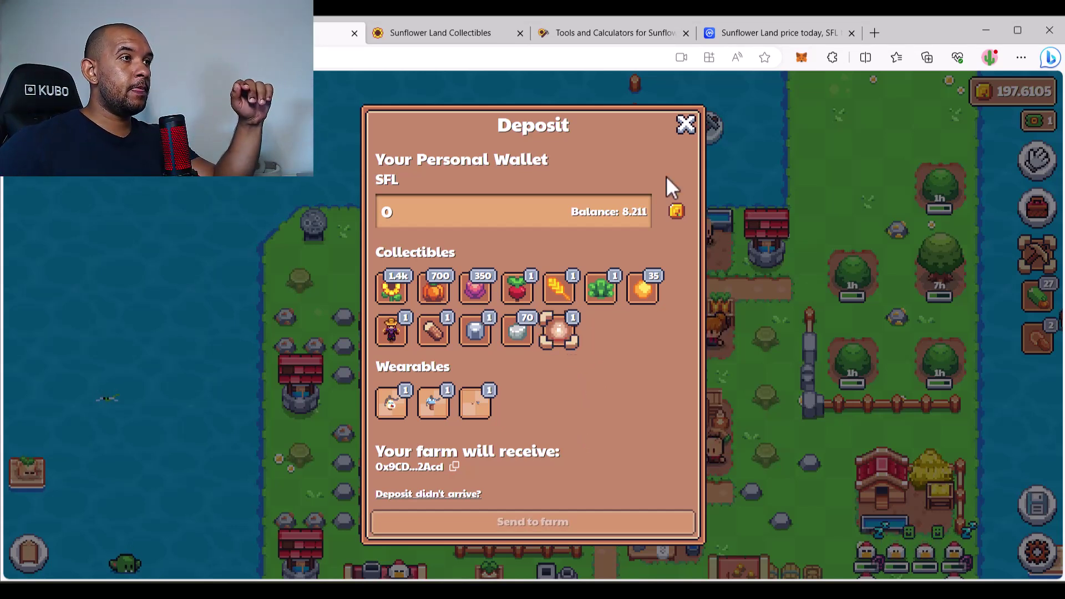
{"action": "left_click", "coordinate": [686, 126]}
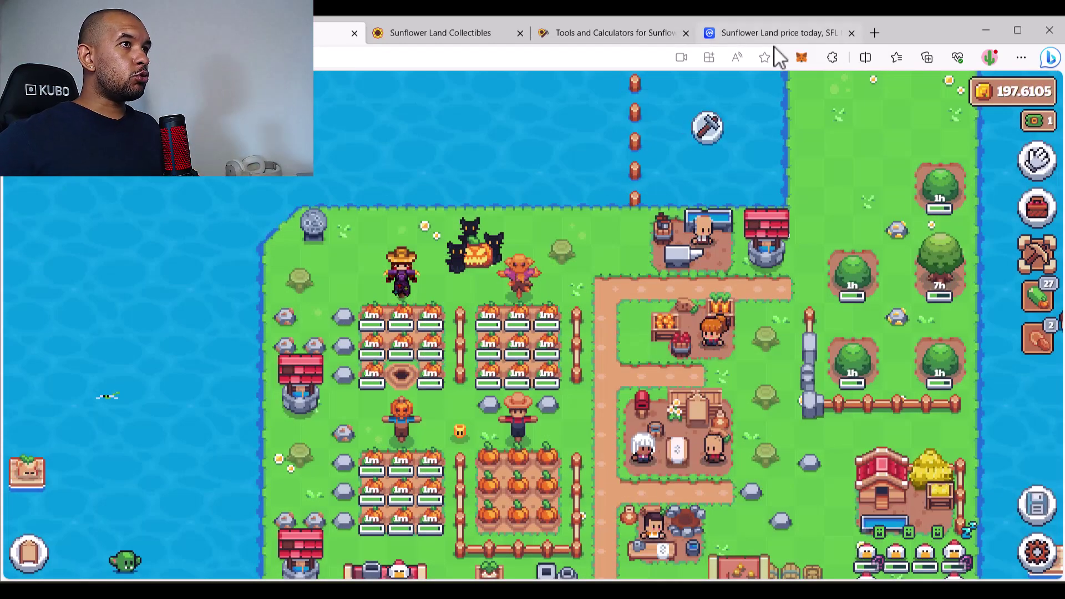
Open the Sunflower Land Collectibles collection on OpenSea from the game's website and browse its lowest-priced items
{"action": "key", "text": "alt+Left"}
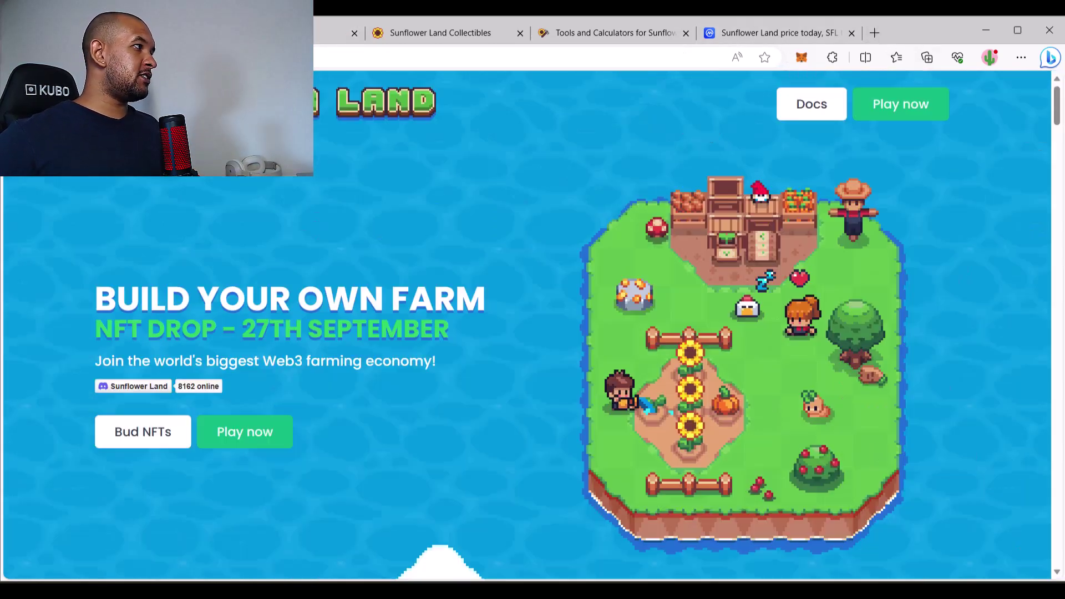
{"action": "scroll", "coordinate": [499, 346], "scroll_direction": "down", "scroll_amount": 8}
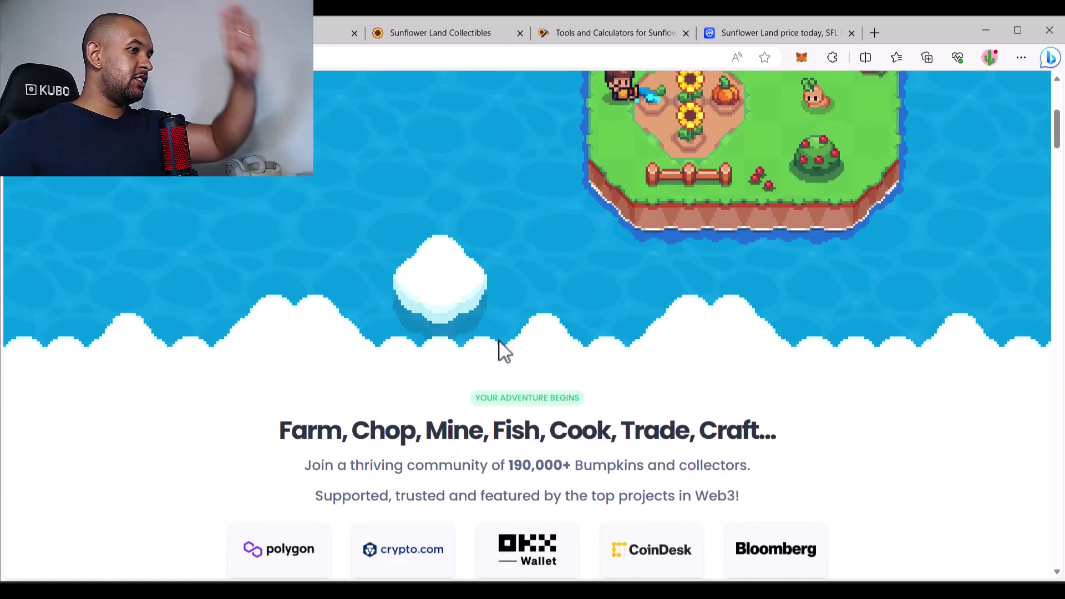
{"action": "scroll", "coordinate": [601, 402], "scroll_direction": "down", "scroll_amount": 12}
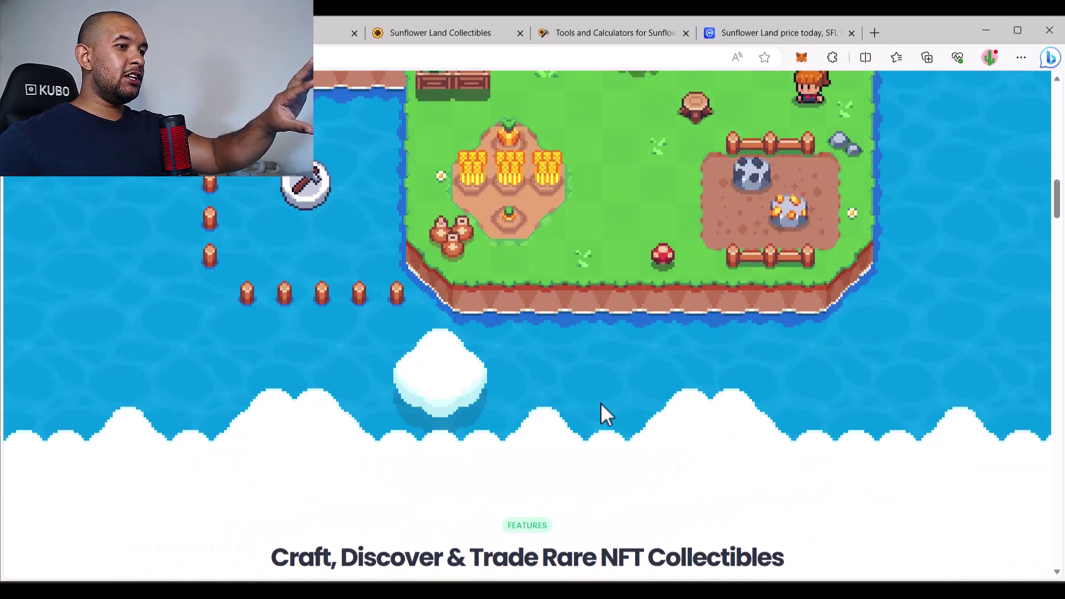
{"action": "scroll", "coordinate": [602, 405], "scroll_direction": "down", "scroll_amount": 2}
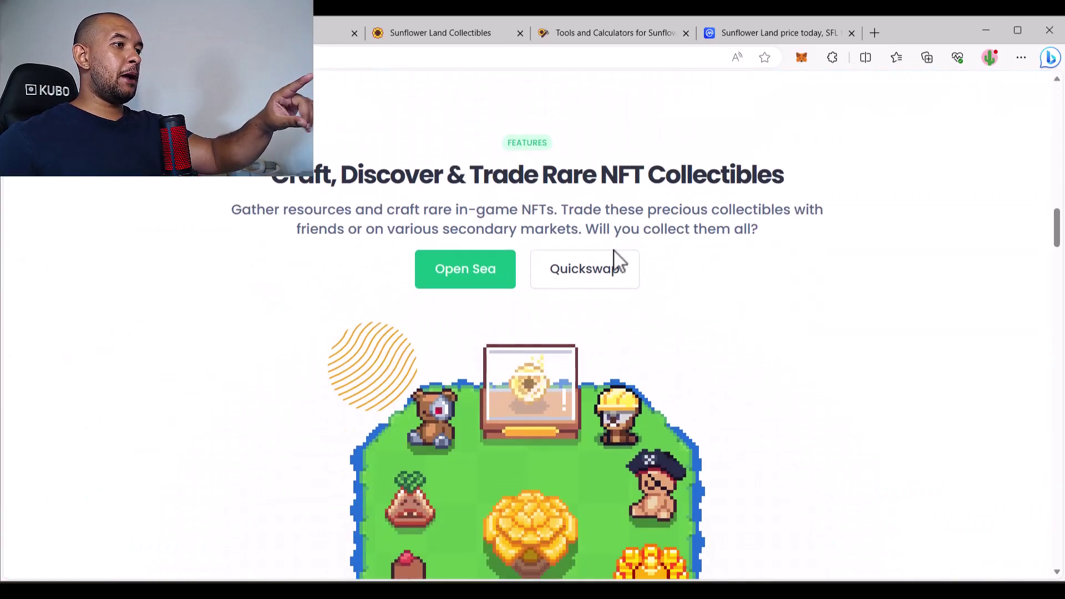
{"action": "left_click", "coordinate": [419, 269]}
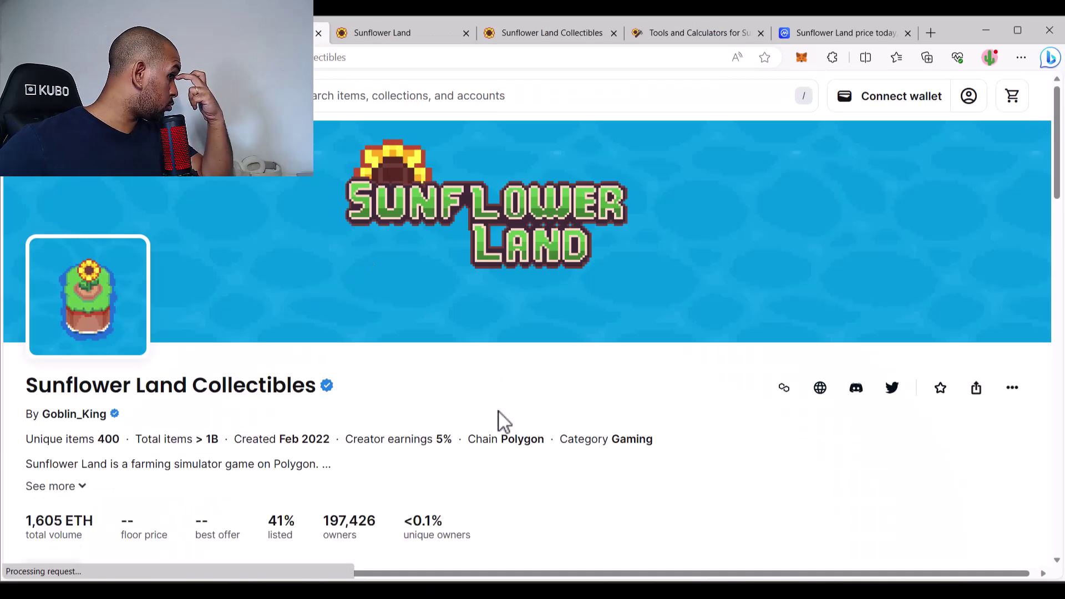
{"action": "scroll", "coordinate": [490, 419], "scroll_direction": "down", "scroll_amount": 8}
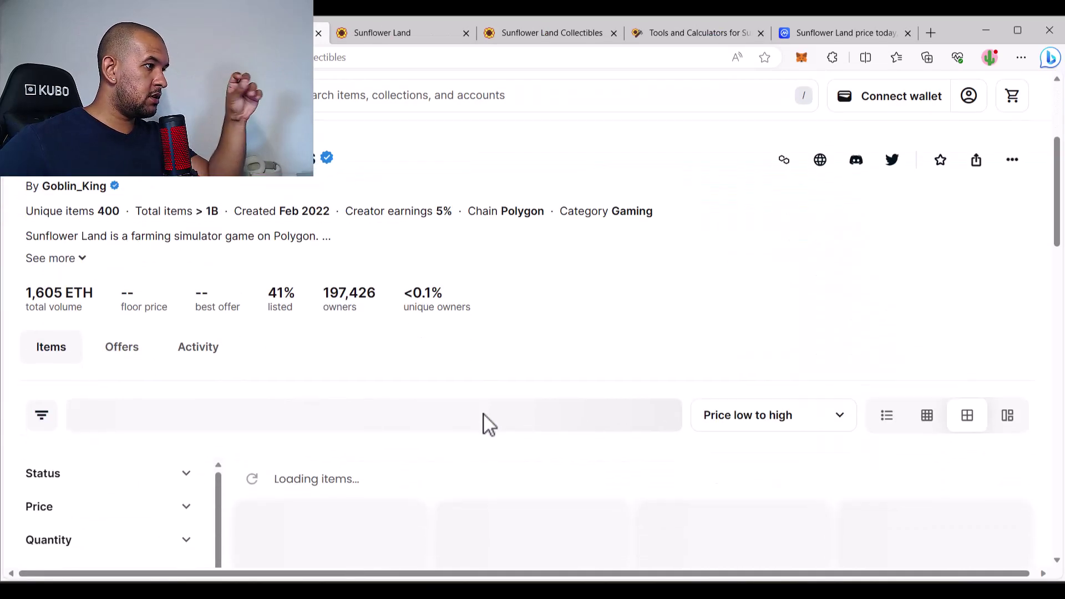
{"action": "scroll", "coordinate": [482, 426], "scroll_direction": "down", "scroll_amount": 1}
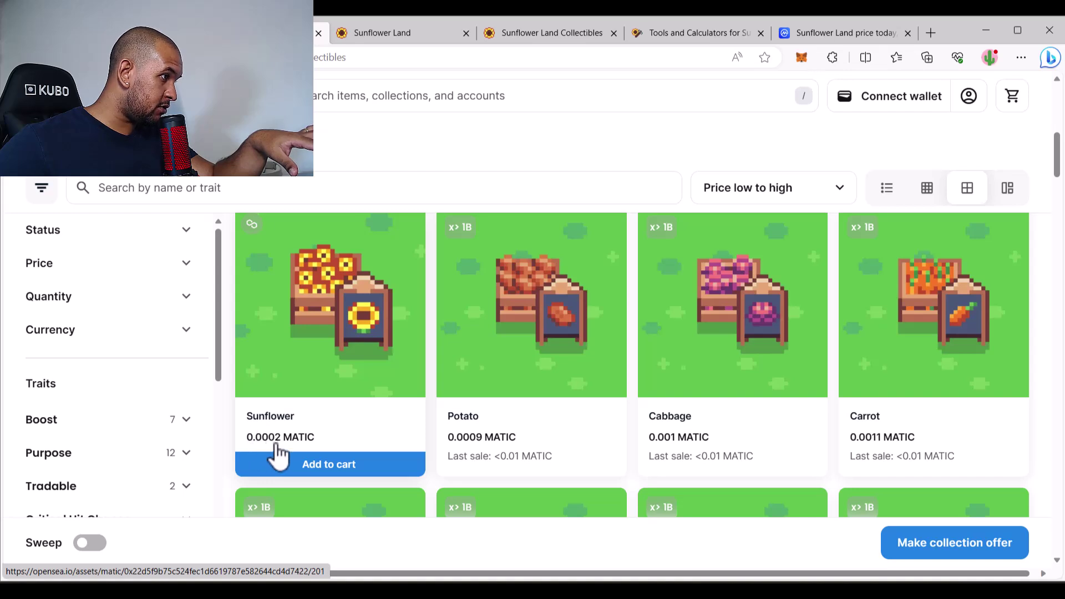
{"action": "scroll", "coordinate": [855, 281], "scroll_direction": "up", "scroll_amount": 2}
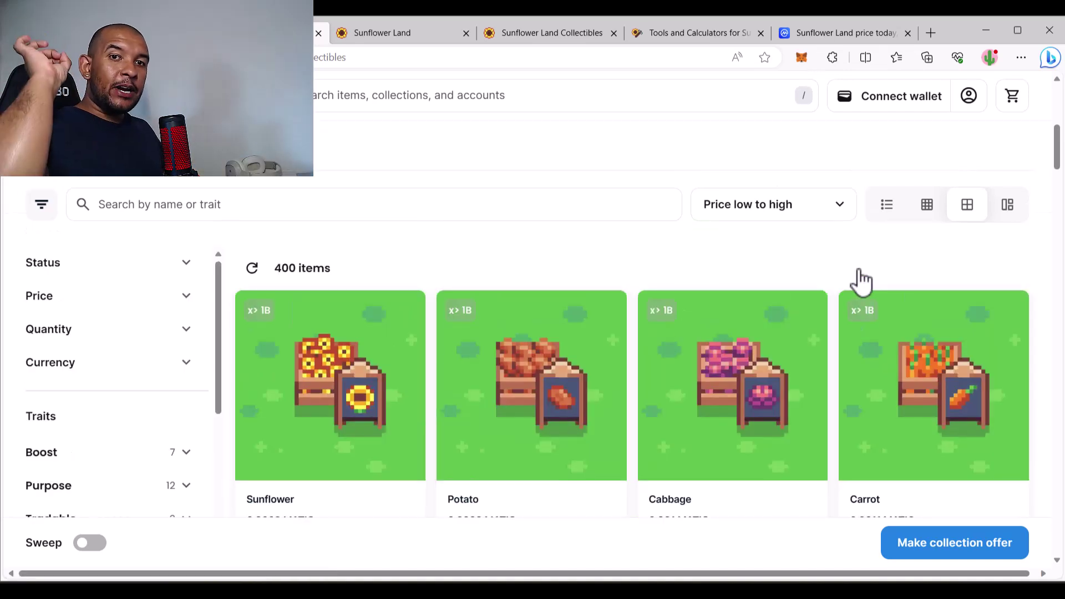
{"action": "scroll", "coordinate": [847, 275], "scroll_direction": "up", "scroll_amount": 2}
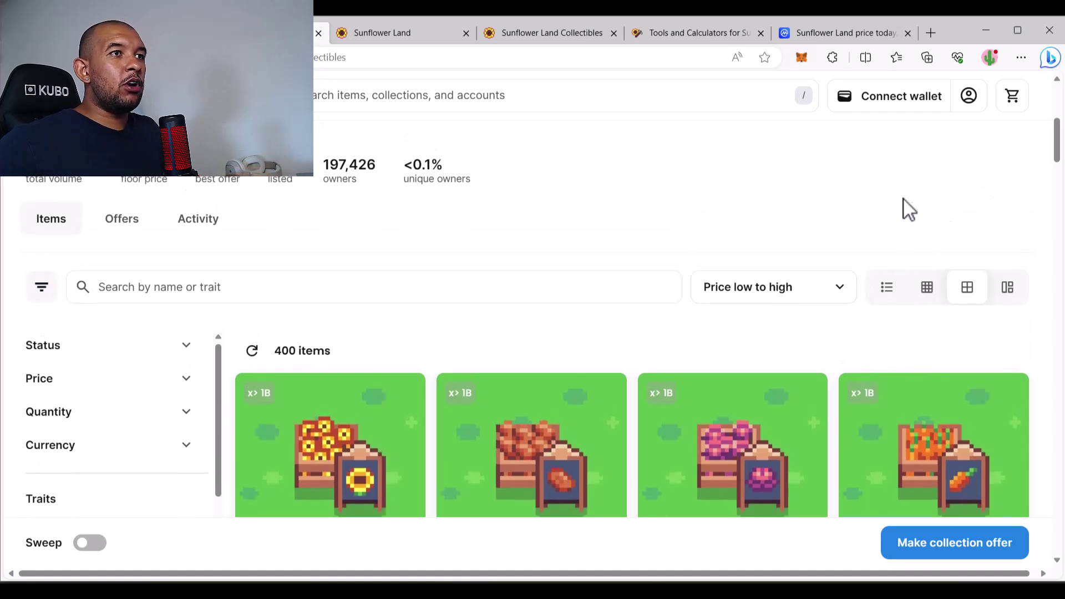
Connect the MetaMask wallet to OpenSea and review the collected items on the account's profile
{"action": "left_click", "coordinate": [892, 111]}
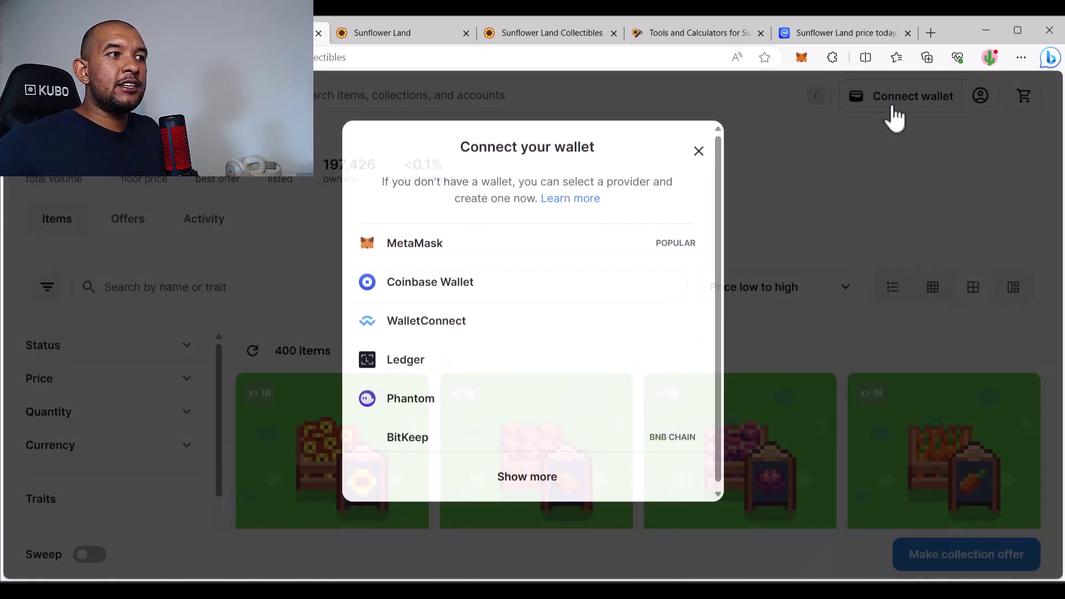
{"action": "left_click", "coordinate": [436, 248]}
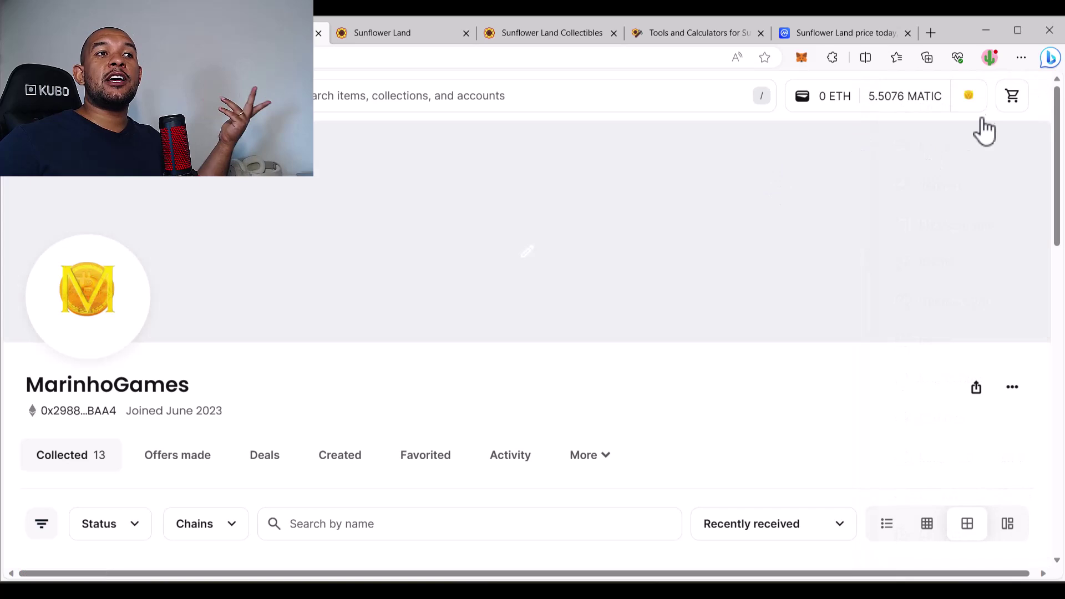
{"action": "mouse_move", "coordinate": [970, 114]}
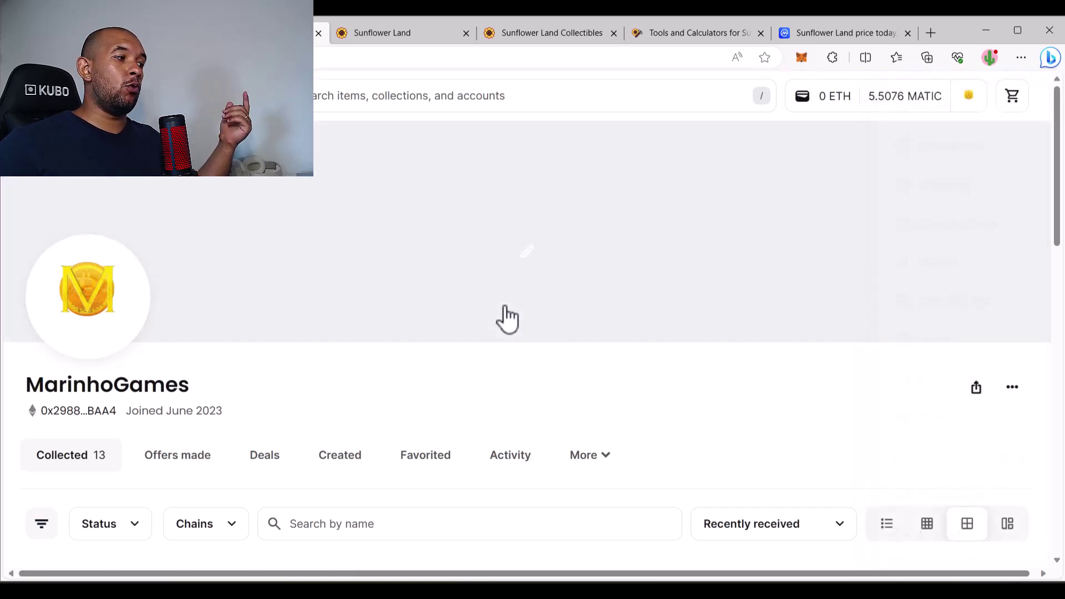
{"action": "scroll", "coordinate": [505, 316], "scroll_direction": "down", "scroll_amount": 5}
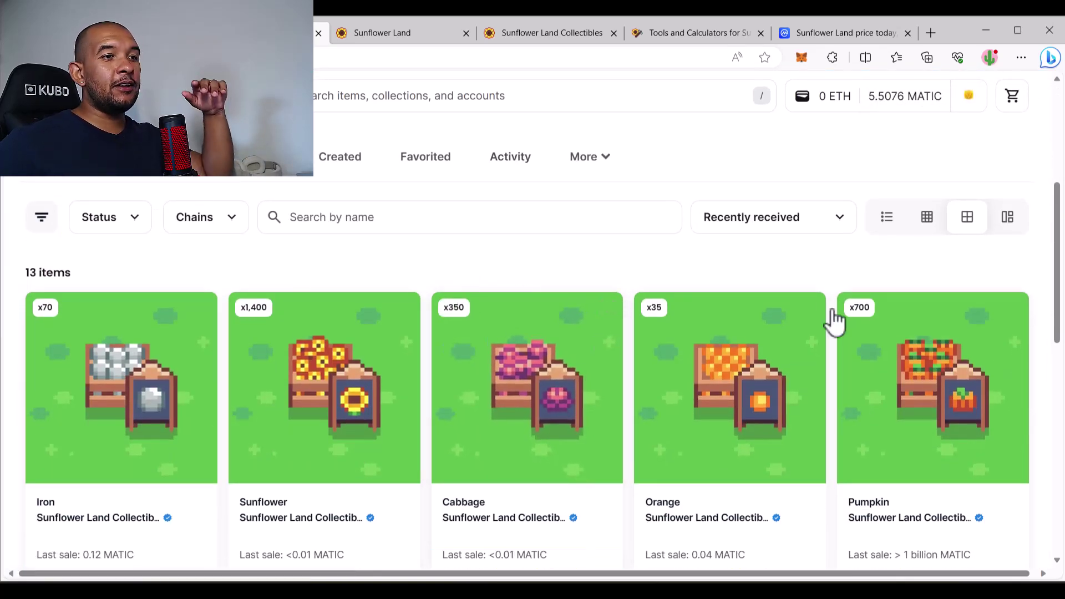
{"action": "scroll", "coordinate": [831, 309], "scroll_direction": "down", "scroll_amount": 3}
{"action": "scroll", "coordinate": [559, 377], "scroll_direction": "up", "scroll_amount": 1}
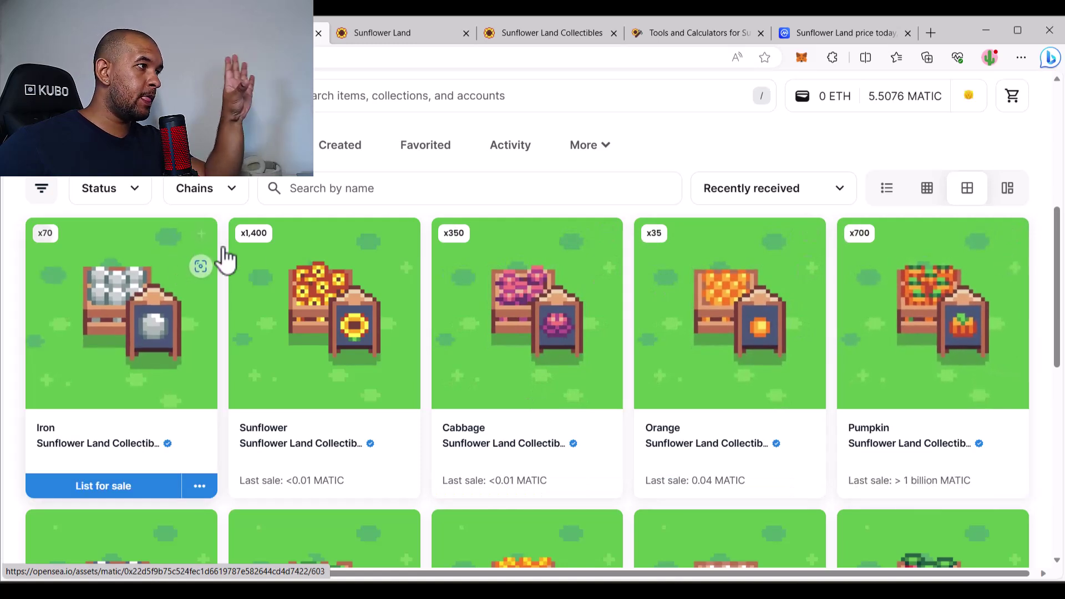
{"action": "mouse_move", "coordinate": [296, 447]}
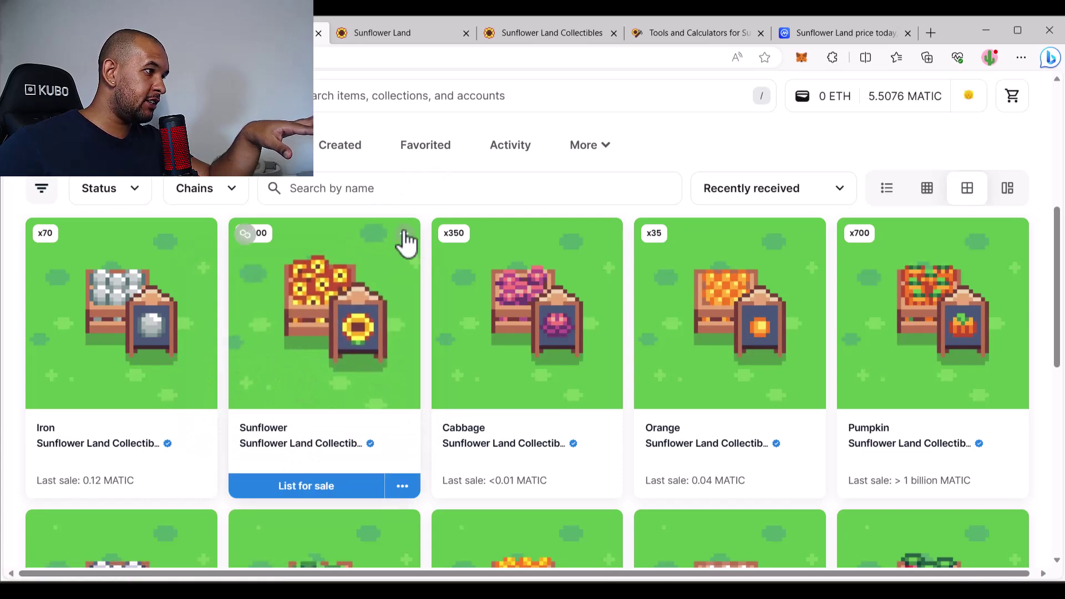
{"action": "scroll", "coordinate": [439, 423], "scroll_direction": "down", "scroll_amount": 1}
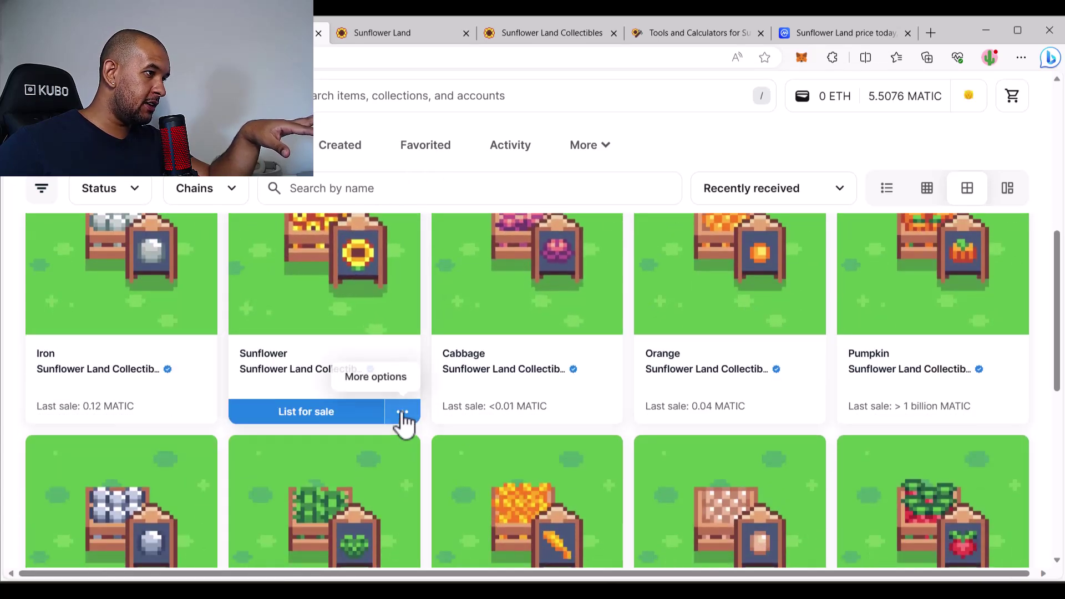
{"action": "left_click", "coordinate": [314, 414]}
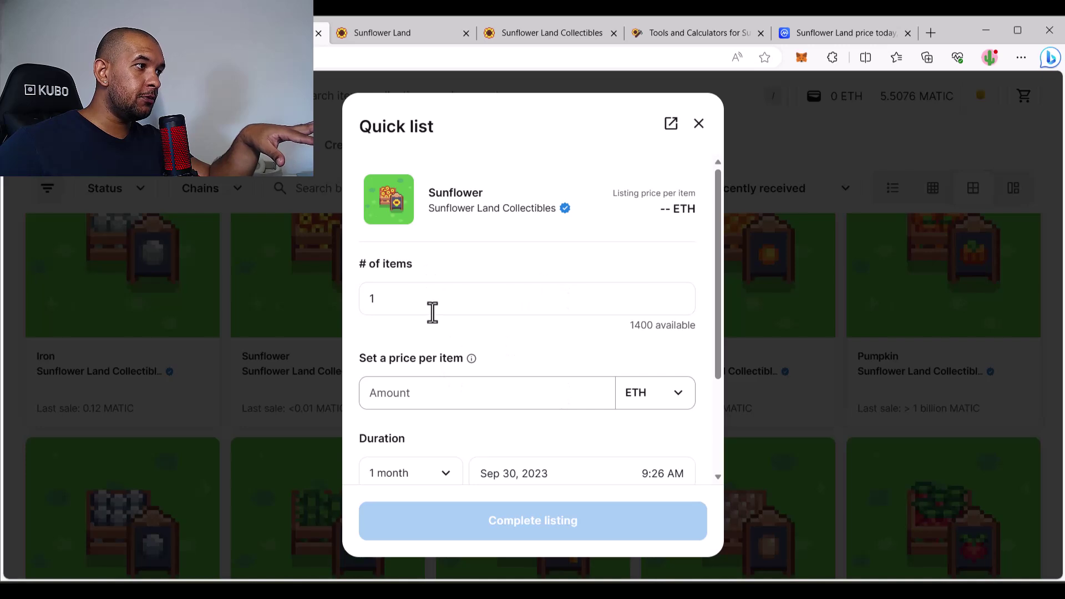
{"action": "left_click_drag", "start_coordinate": [423, 301], "coordinate": [345, 305]}
{"action": "left_click", "coordinate": [341, 304]}
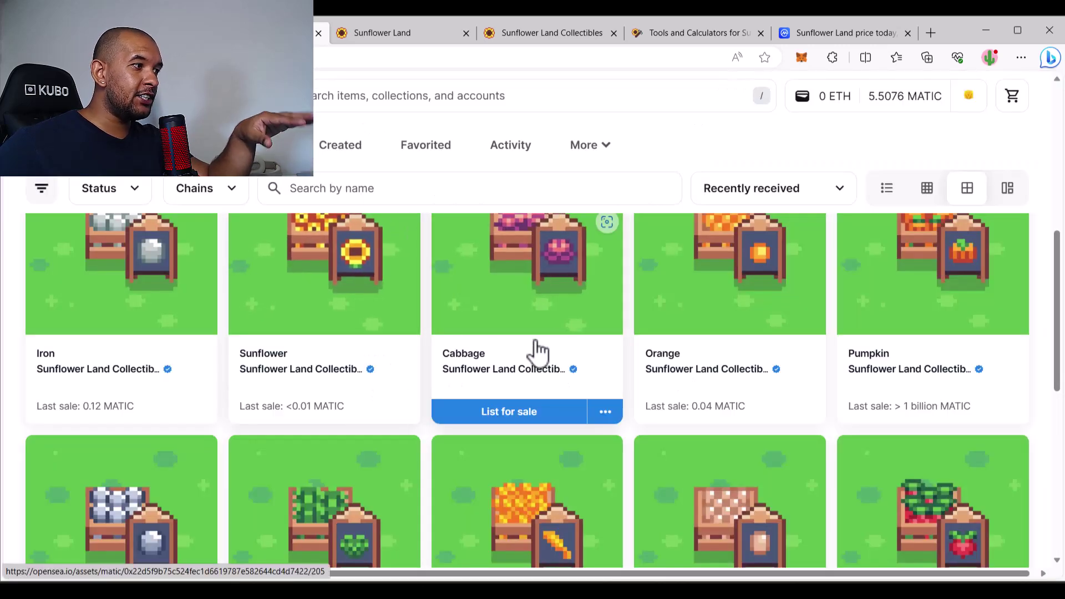
Open a quick listing for the Sunflower collectible and set the number of items to 700
{"action": "left_click", "coordinate": [327, 423]}
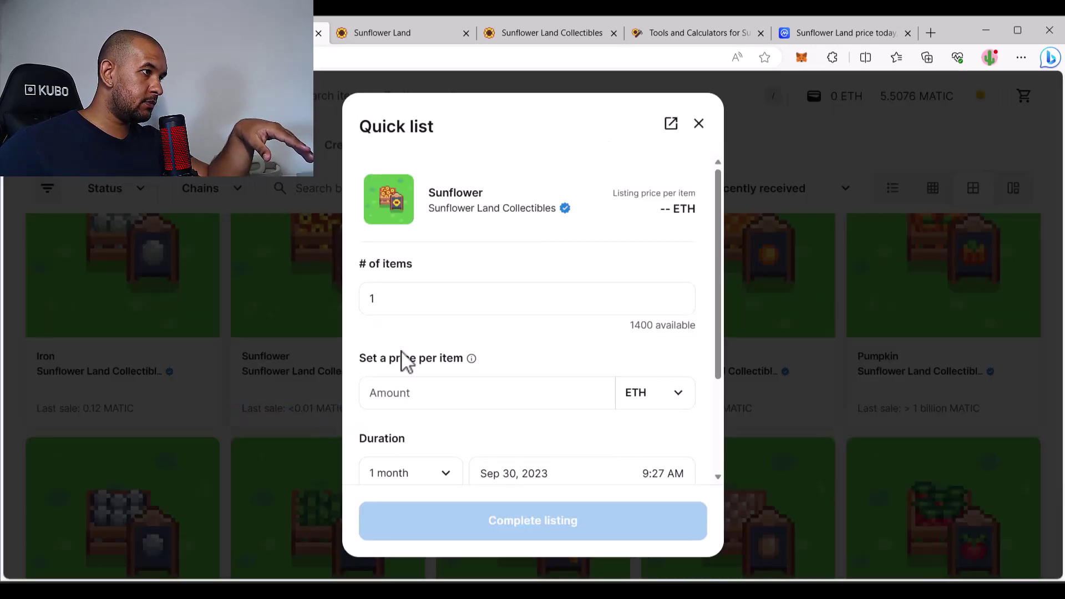
{"action": "key", "text": "BackSpace"}
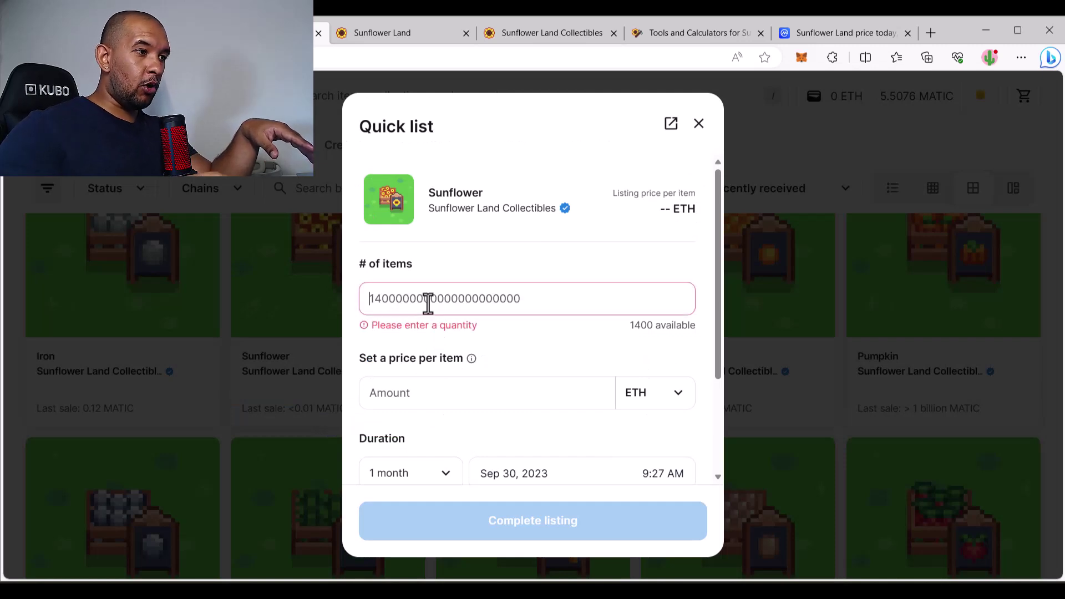
{"action": "type", "text": "700"}
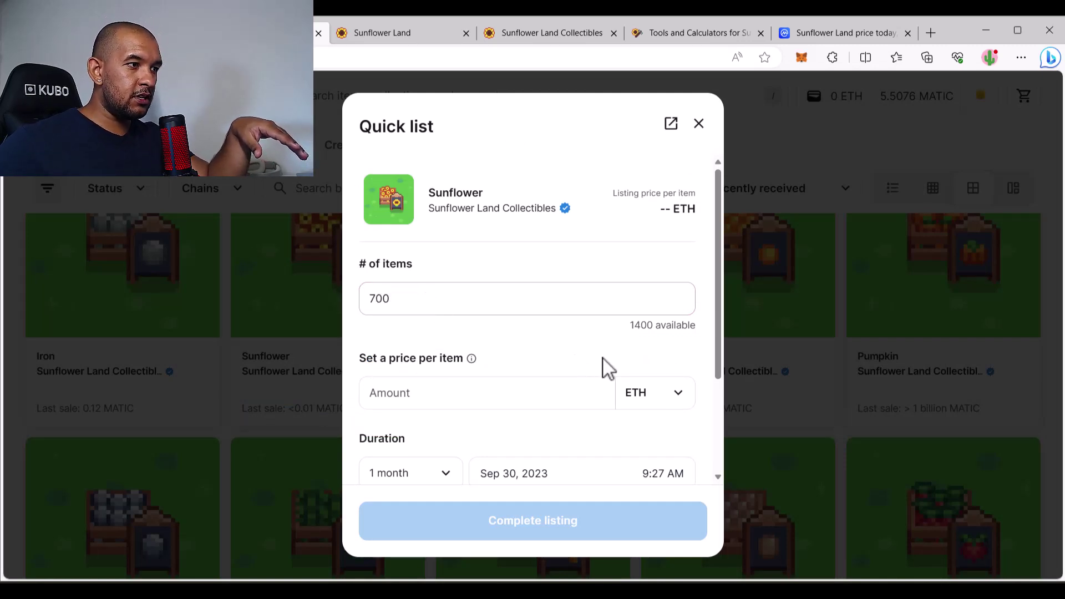
{"action": "scroll", "coordinate": [555, 370], "scroll_direction": "down", "scroll_amount": 1}
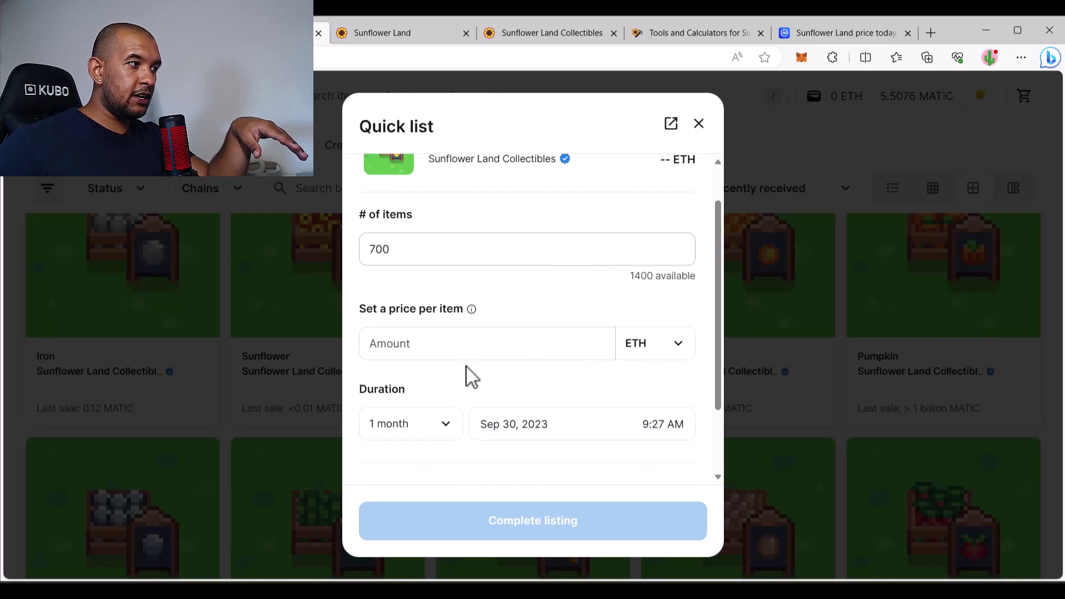
{"action": "left_click", "coordinate": [654, 359]}
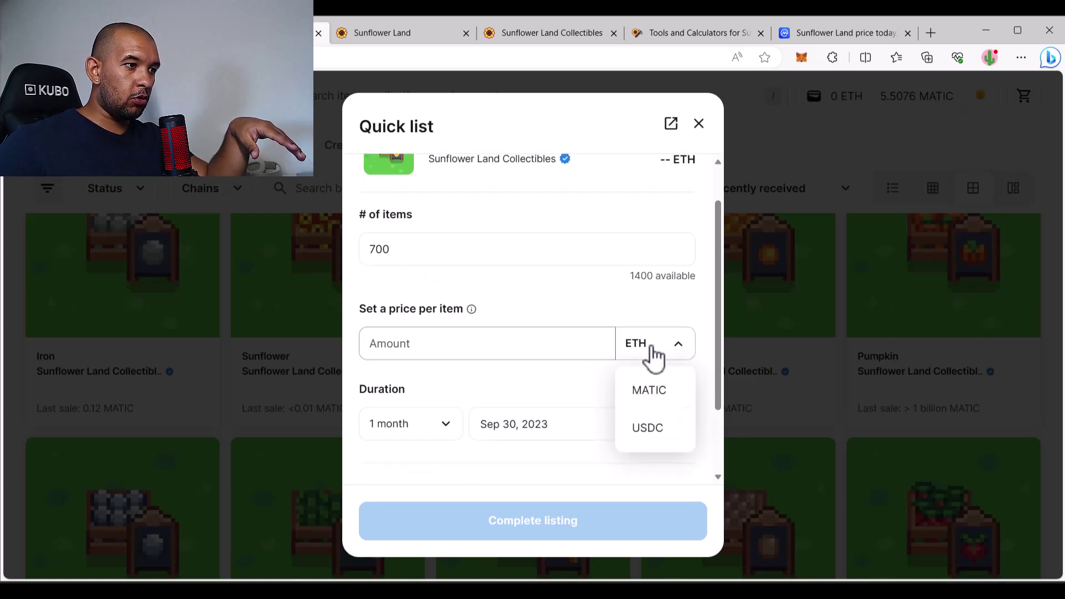
{"action": "left_click", "coordinate": [656, 426]}
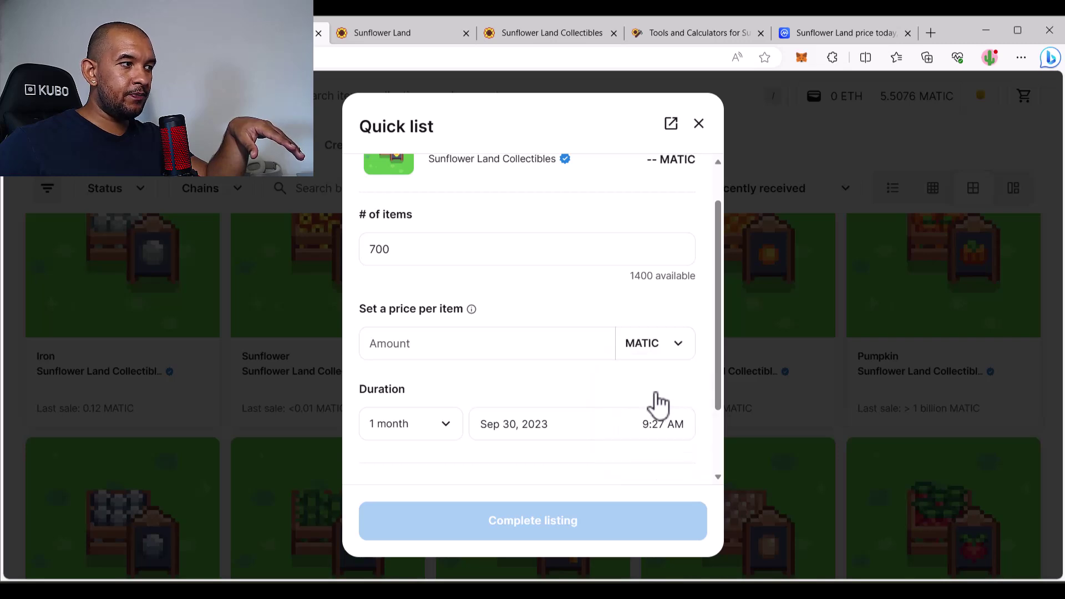
{"action": "left_click", "coordinate": [659, 341]}
{"action": "left_click", "coordinate": [654, 430]}
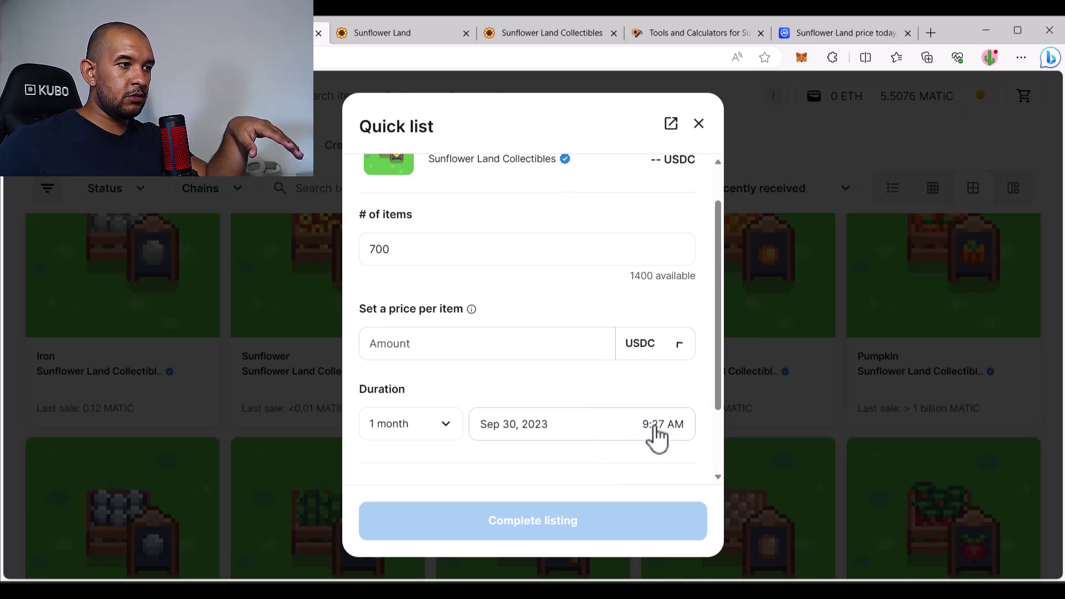
{"action": "left_click", "coordinate": [655, 344]}
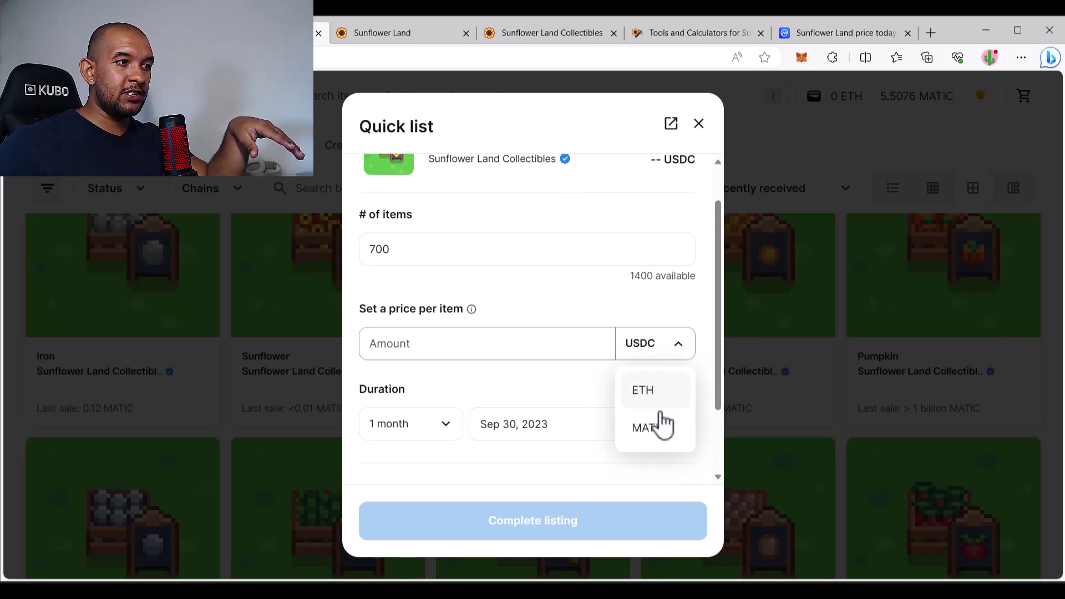
{"action": "left_click", "coordinate": [656, 447]}
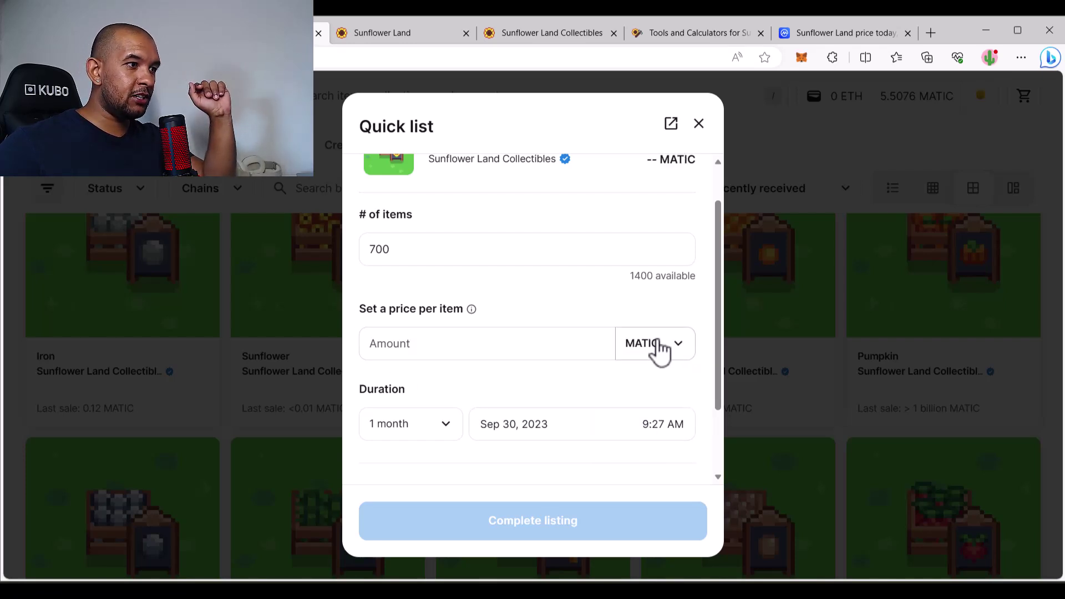
{"action": "left_click", "coordinate": [448, 344]}
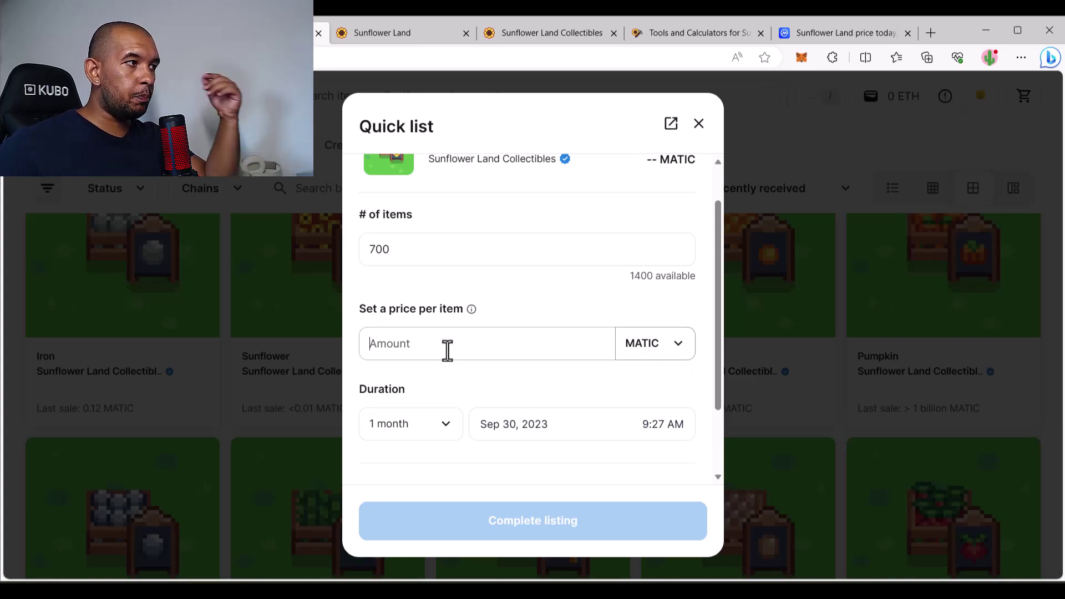
{"action": "left_click", "coordinate": [323, 368]}
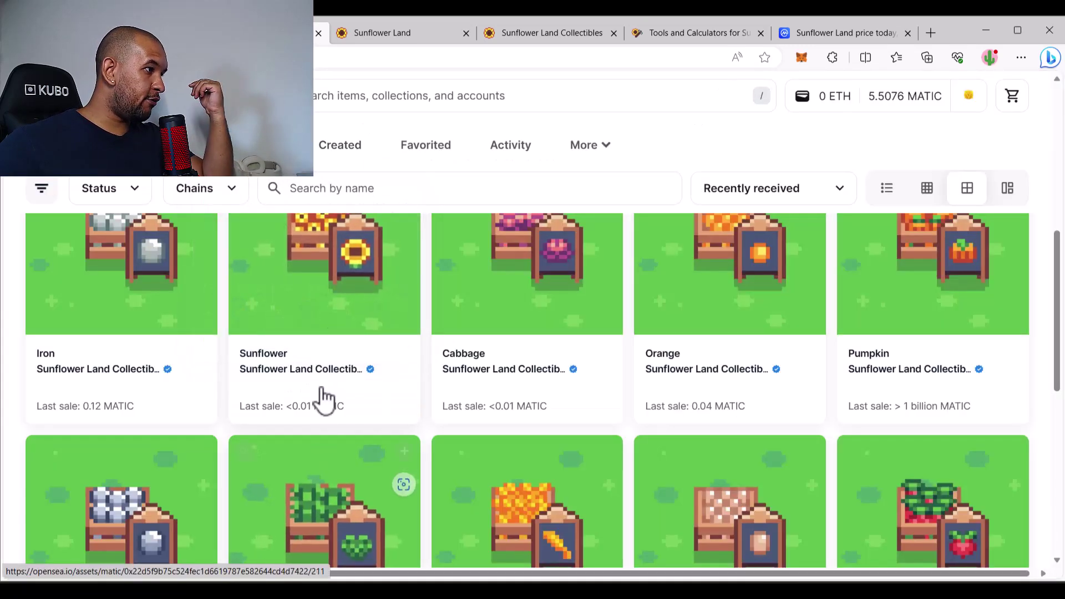
Open the Sunflower item from the Sunflower Land Collectibles collection and examine the unit prices of its current listings
{"action": "mouse_move", "coordinate": [321, 368]}
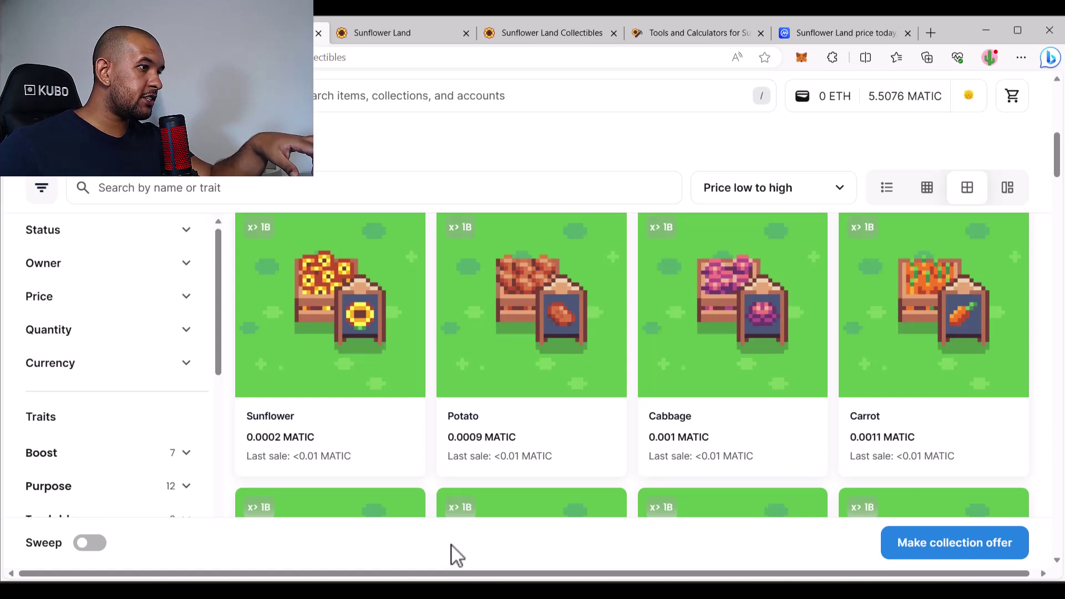
{"action": "mouse_move", "coordinate": [364, 340]}
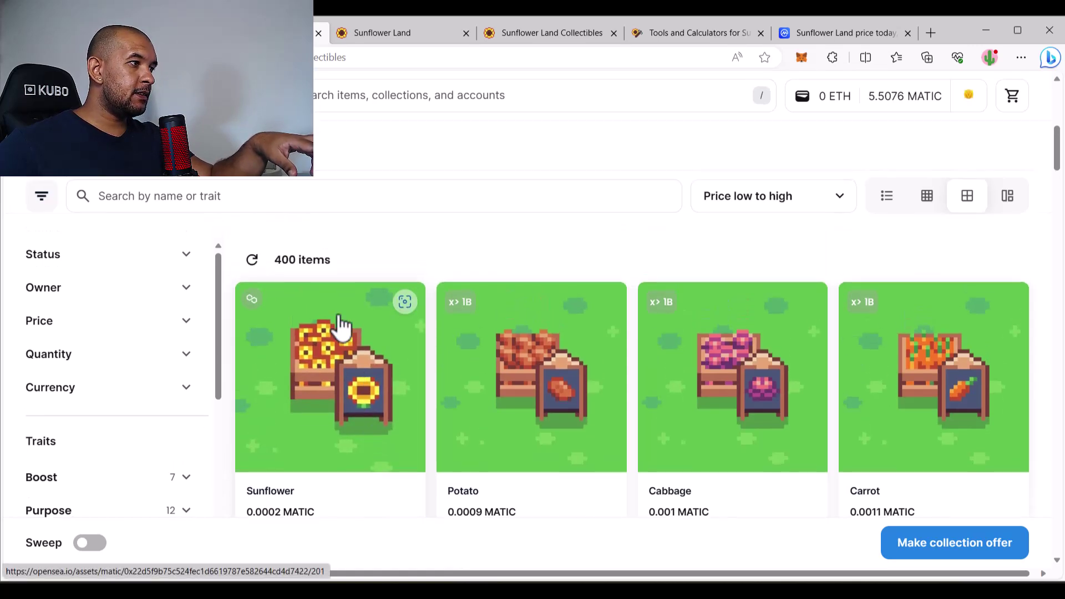
{"action": "left_click", "coordinate": [340, 325]}
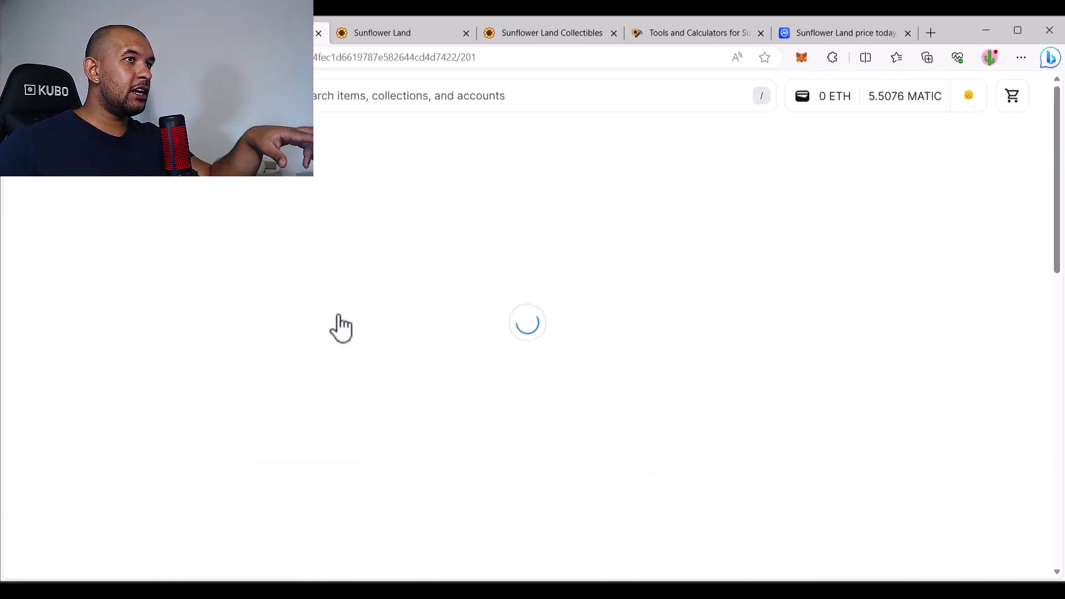
{"action": "scroll", "coordinate": [723, 366], "scroll_direction": "down", "scroll_amount": 2}
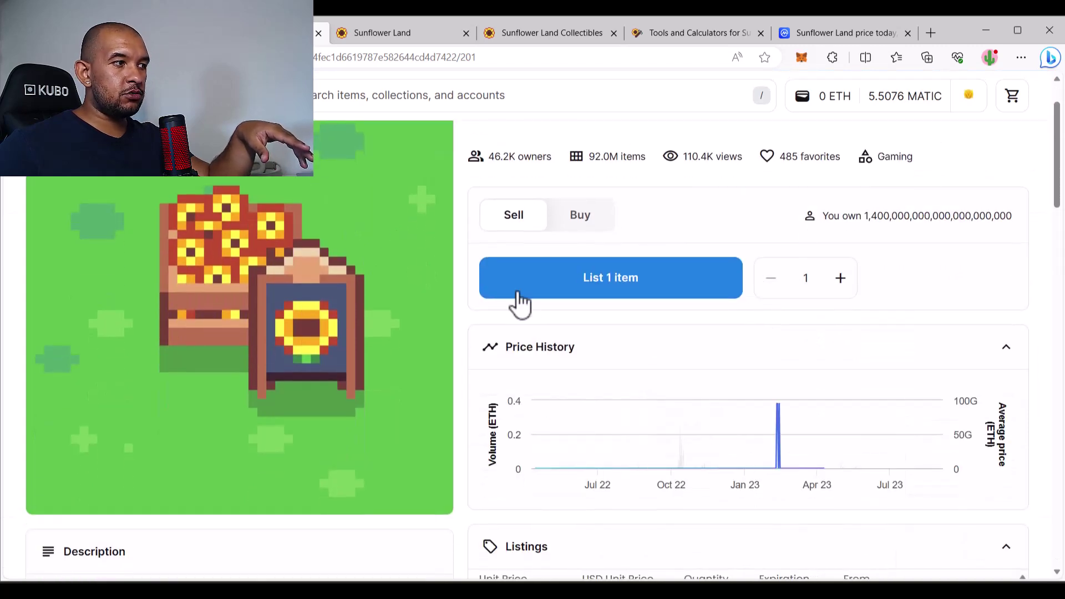
{"action": "scroll", "coordinate": [492, 303], "scroll_direction": "down", "scroll_amount": 1}
{"action": "scroll", "coordinate": [469, 304], "scroll_direction": "down", "scroll_amount": 3}
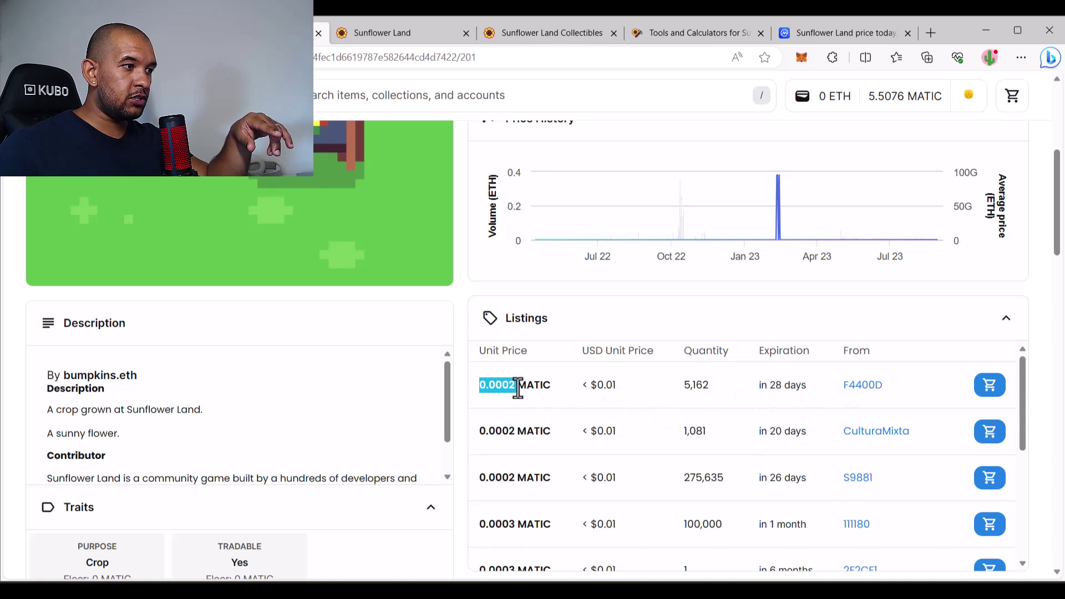
{"action": "scroll", "coordinate": [537, 454], "scroll_direction": "down", "scroll_amount": 1}
{"action": "scroll", "coordinate": [526, 444], "scroll_direction": "down", "scroll_amount": 2}
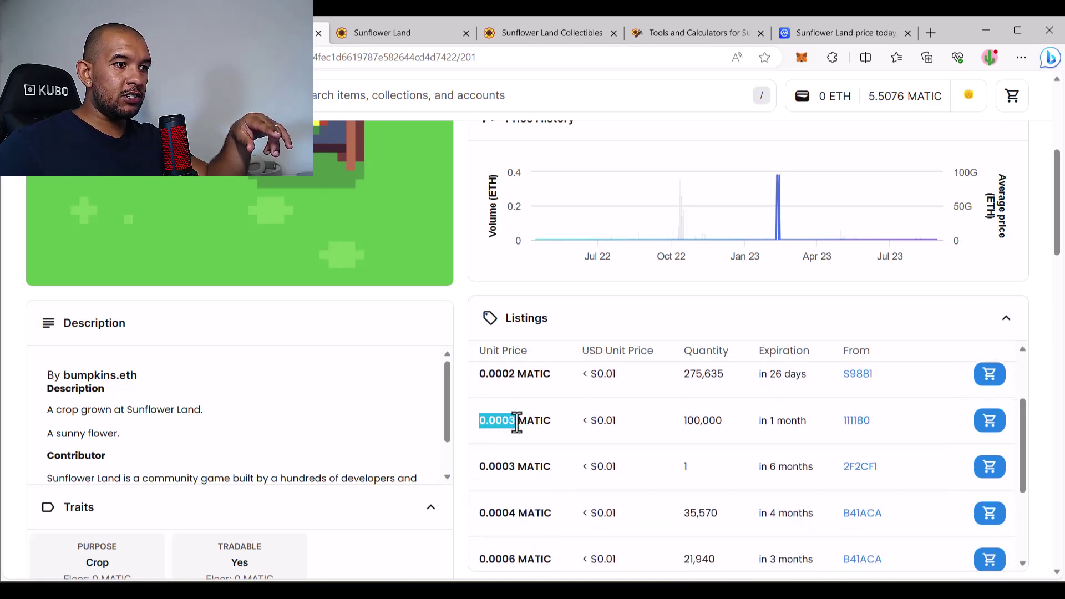
{"action": "scroll", "coordinate": [570, 441], "scroll_direction": "up", "scroll_amount": 3}
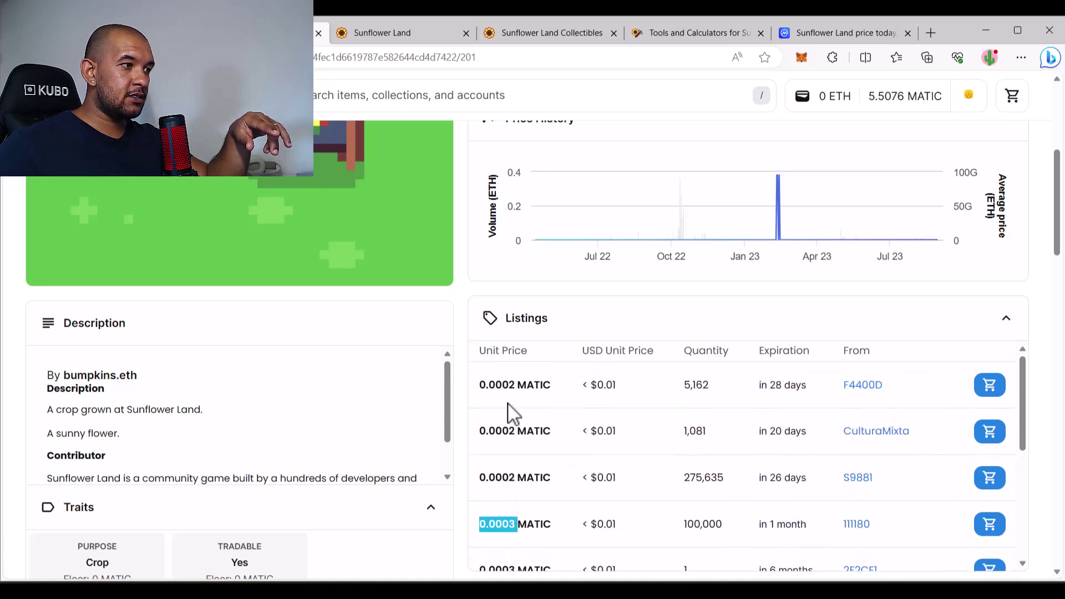
{"action": "left_click_drag", "start_coordinate": [478, 384], "coordinate": [518, 390]}
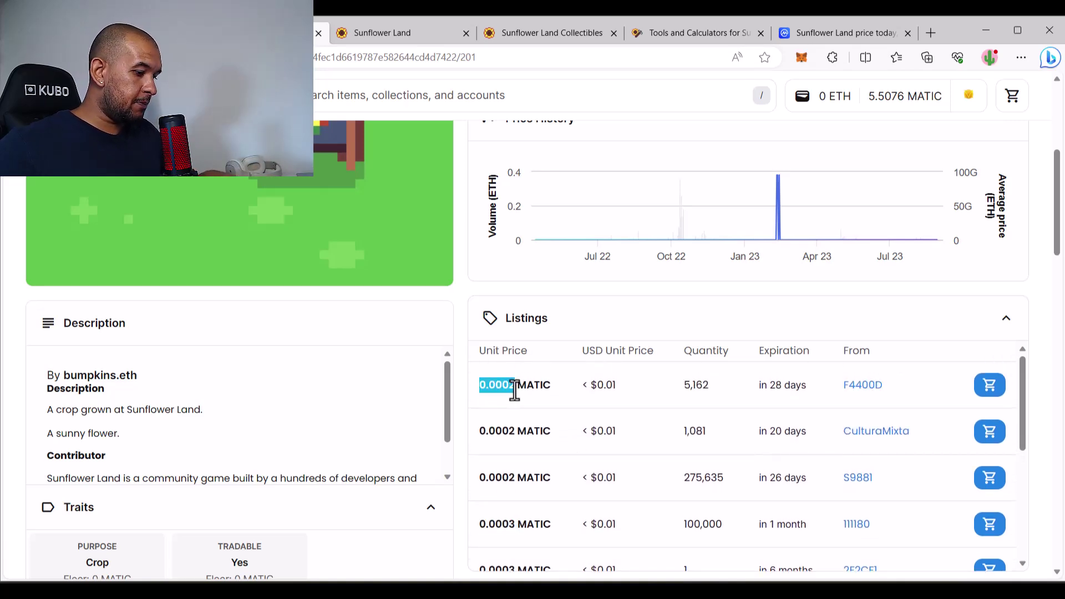
Start a quick listing for 1400 sunflowers with a price of 0.0002 MATIC per item
{"action": "scroll", "coordinate": [515, 391], "scroll_direction": "up", "scroll_amount": 9}
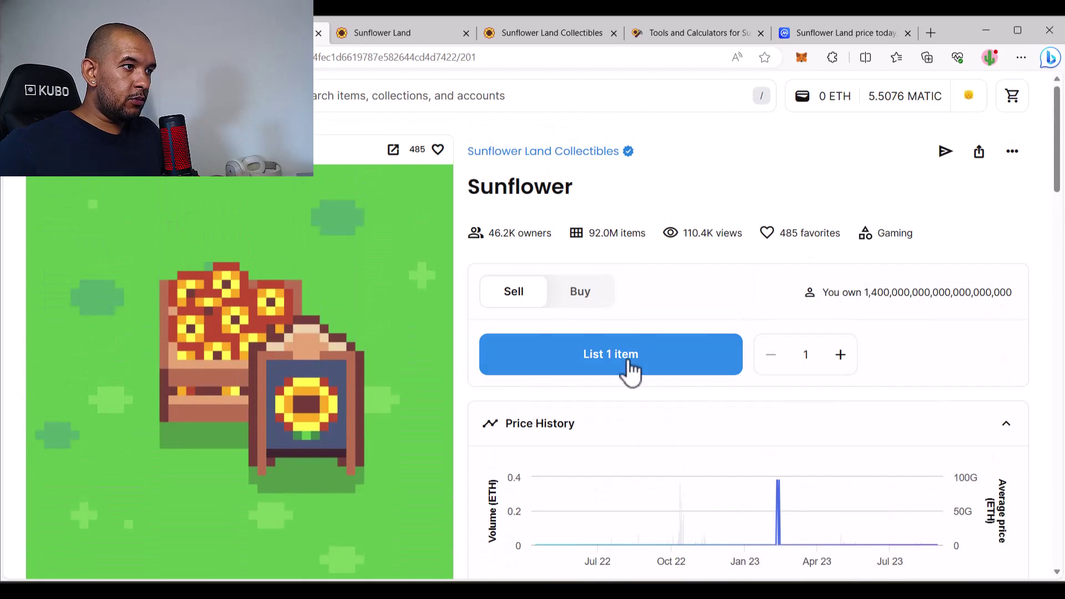
{"action": "left_click", "coordinate": [627, 366]}
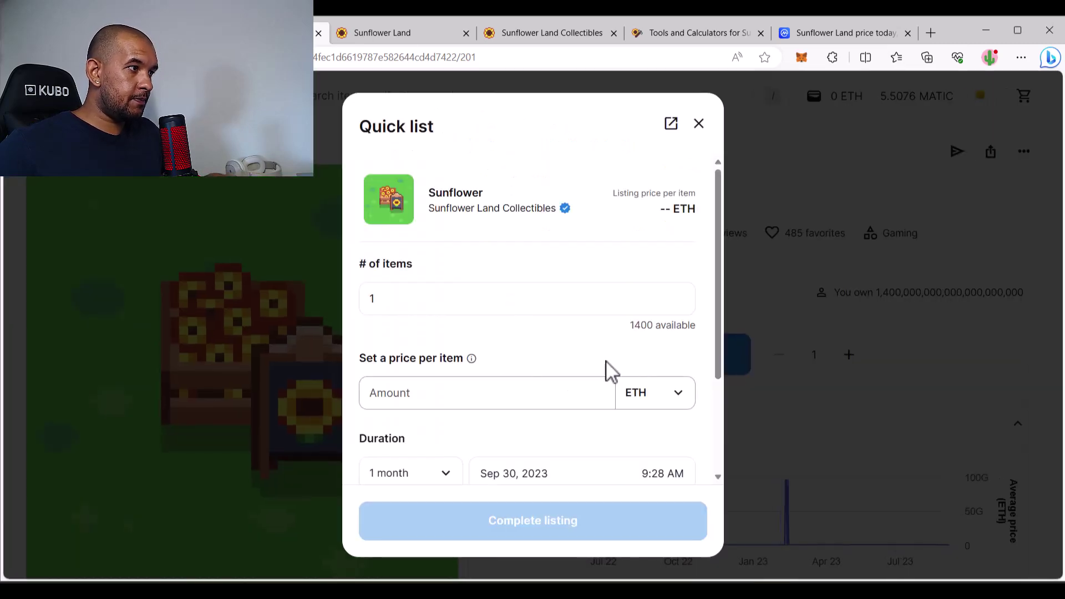
{"action": "left_click", "coordinate": [326, 306]}
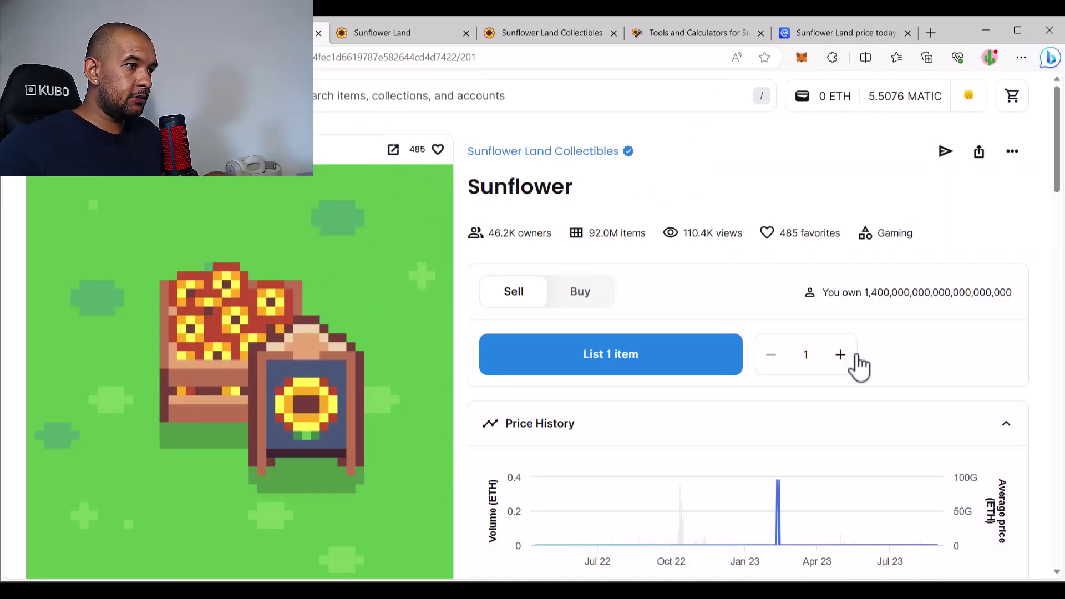
{"action": "left_click", "coordinate": [681, 369]}
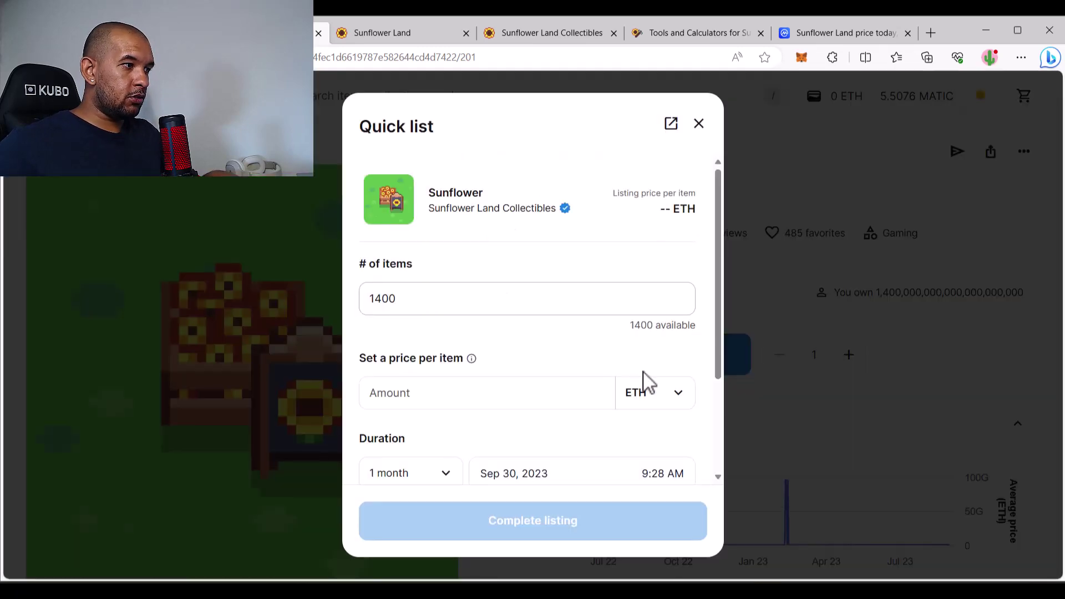
{"action": "left_click", "coordinate": [688, 394]}
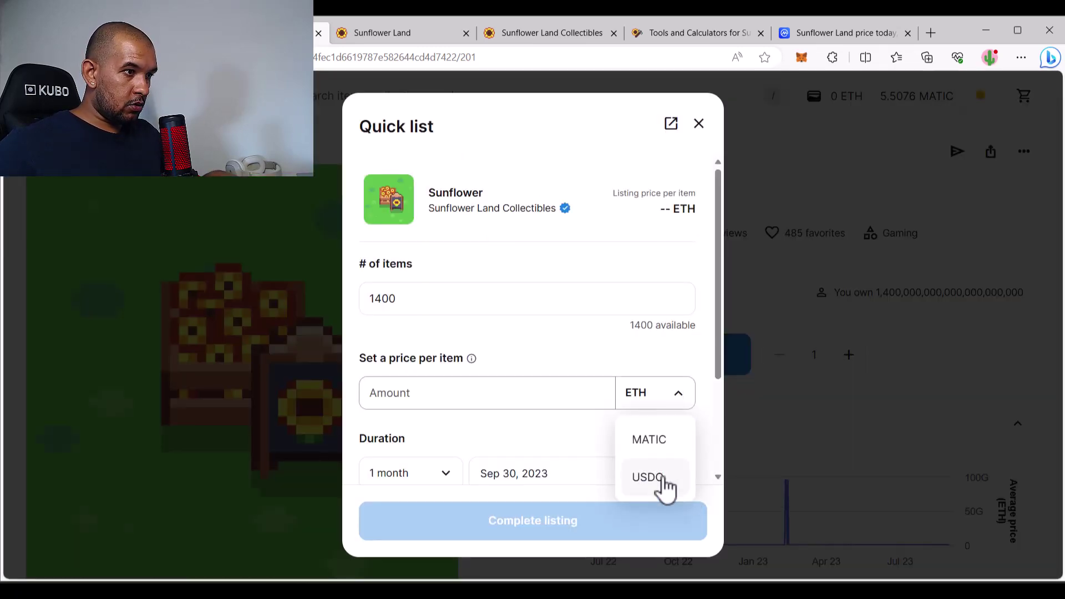
{"action": "left_click", "coordinate": [655, 442]}
{"action": "type", "text": "0.0002"}
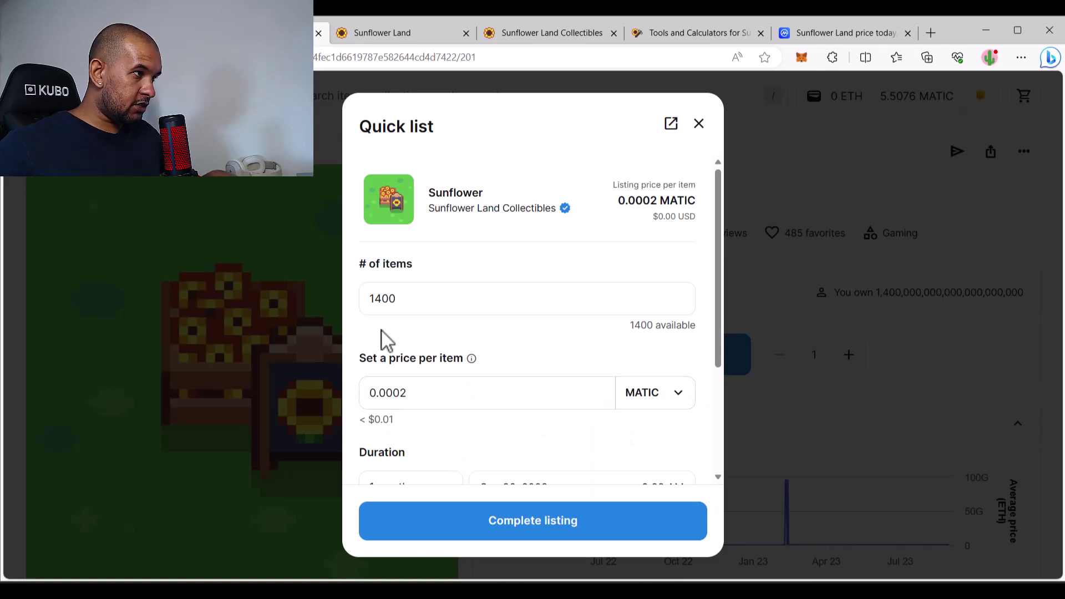
{"action": "scroll", "coordinate": [386, 339], "scroll_direction": "down", "scroll_amount": 3}
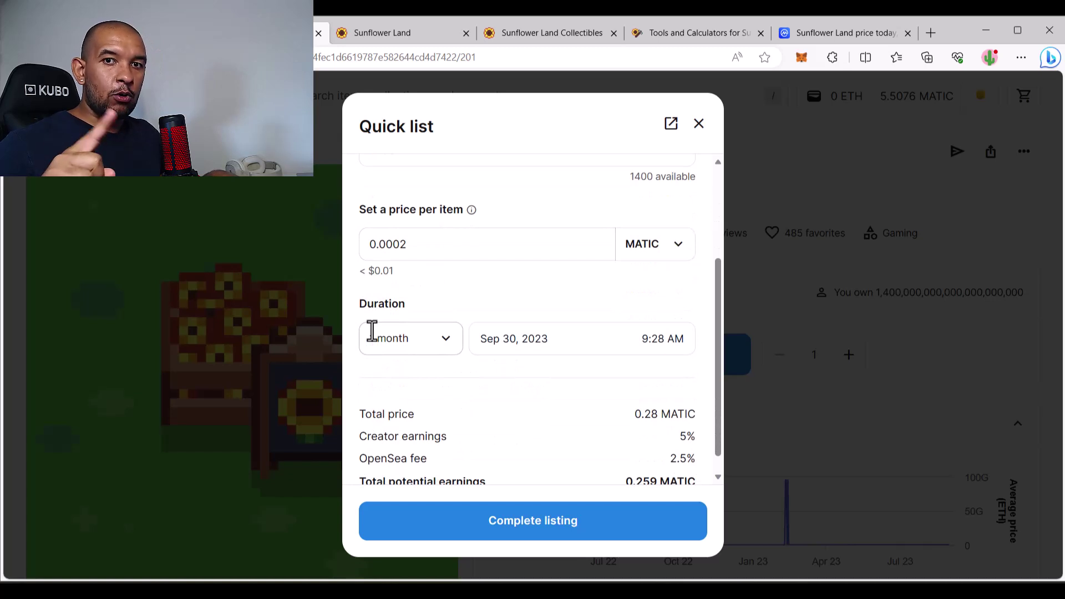
Convert 8.47 SFL to USD on the Sunflower Land price page and add ($ 0.46) after 8.47 SFL in the Notepad notes
{"action": "key", "text": "alt+Tab"}
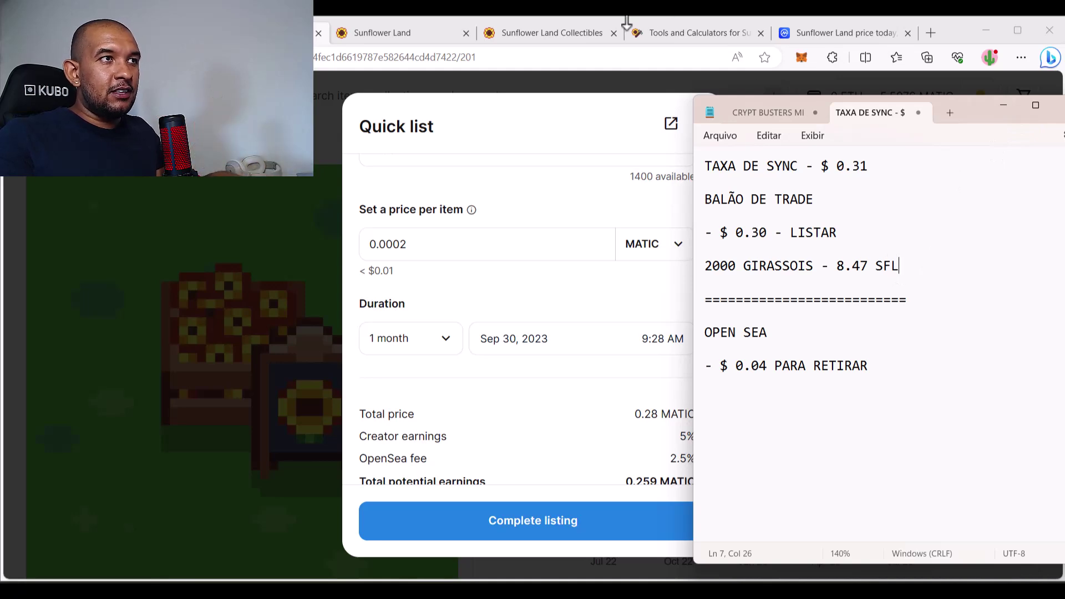
{"action": "left_click", "coordinate": [816, 39]}
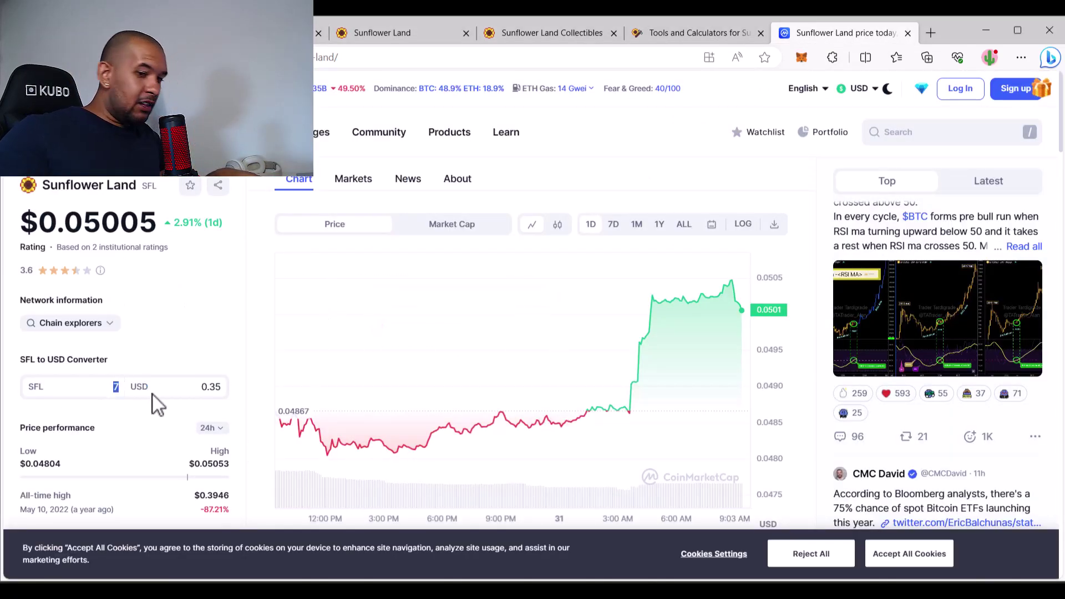
{"action": "type", "text": "8.47"}
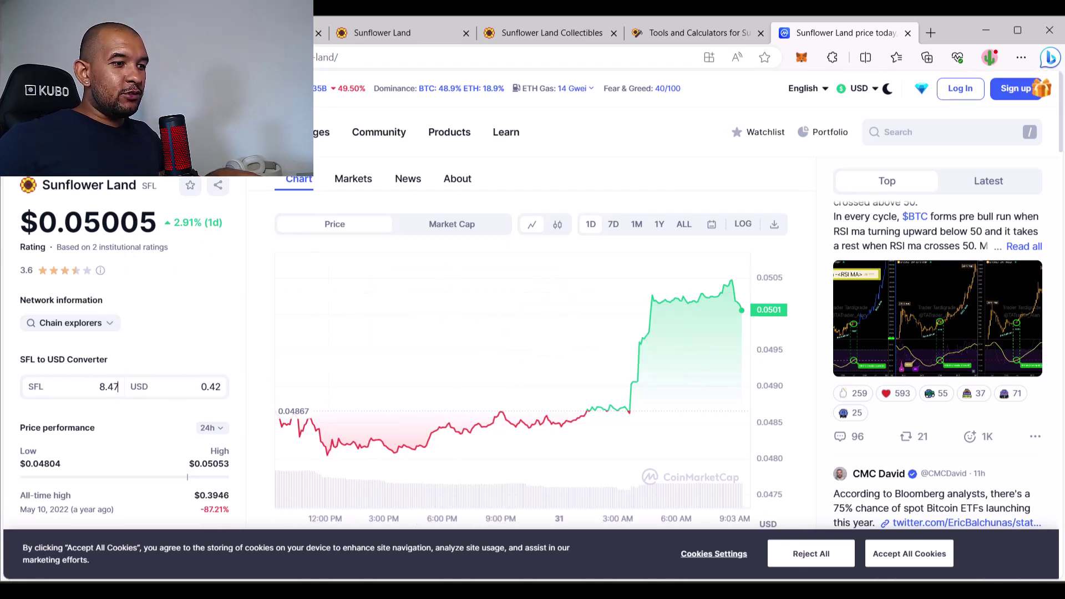
{"action": "key", "text": "alt+Tab"}
Return to the OpenSea quick listing and review its total price, creator earnings, OpenSea fee and total potential earnings
{"action": "left_click", "coordinate": [688, 35]}
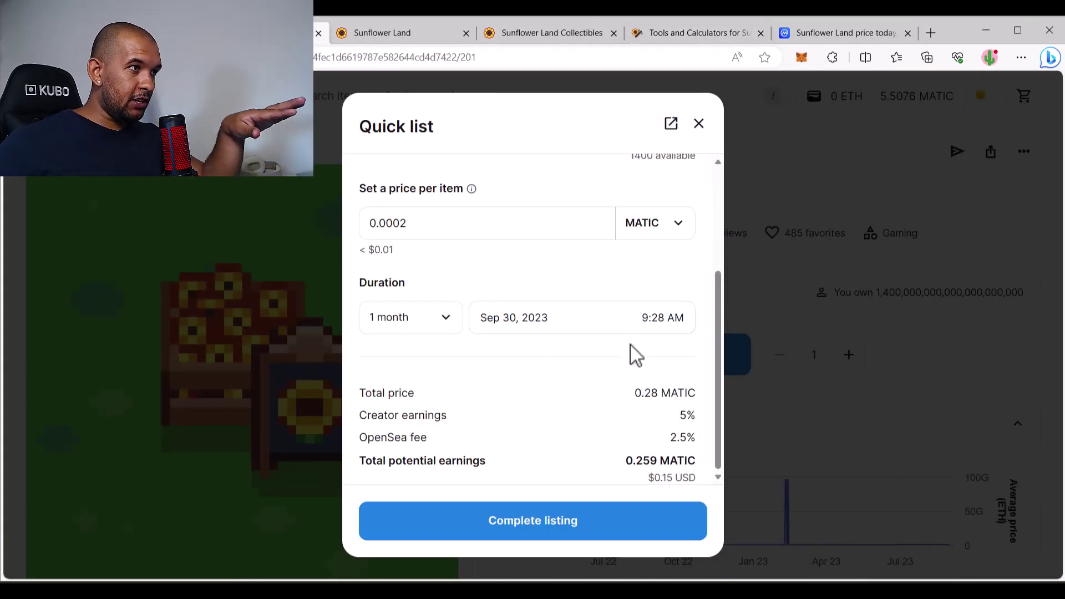
{"action": "left_click_drag", "start_coordinate": [639, 394], "coordinate": [704, 393]}
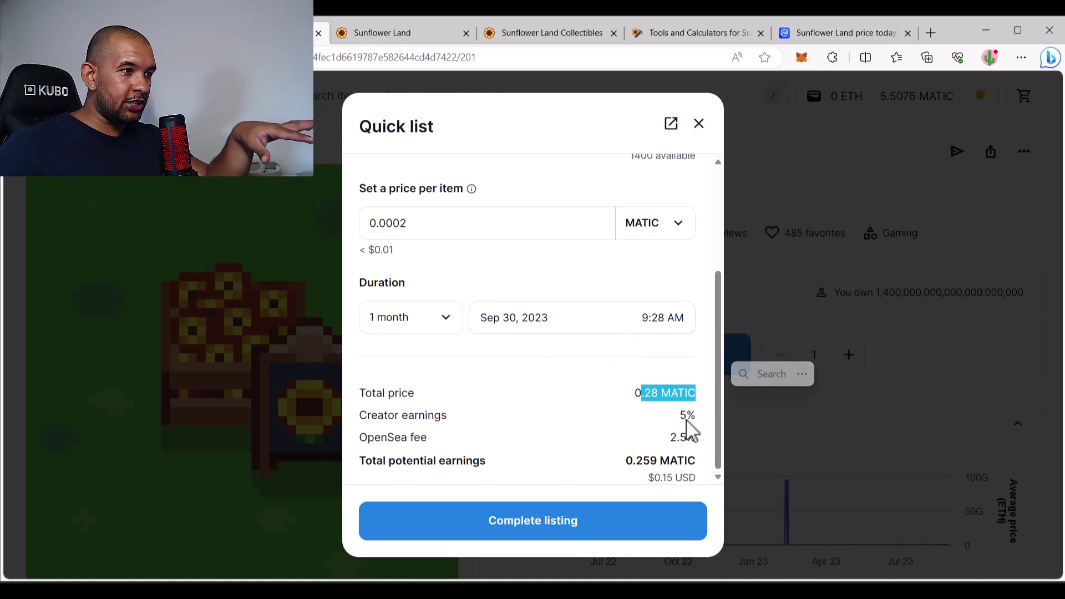
{"action": "left_click_drag", "start_coordinate": [363, 417], "coordinate": [453, 427]}
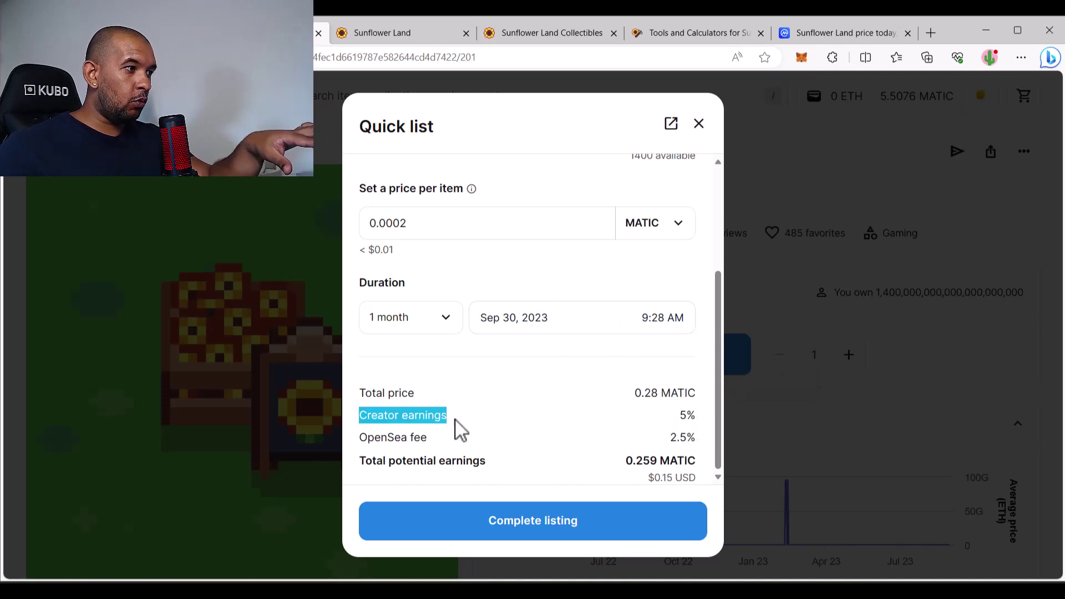
{"action": "left_click_drag", "start_coordinate": [679, 415], "coordinate": [707, 421]}
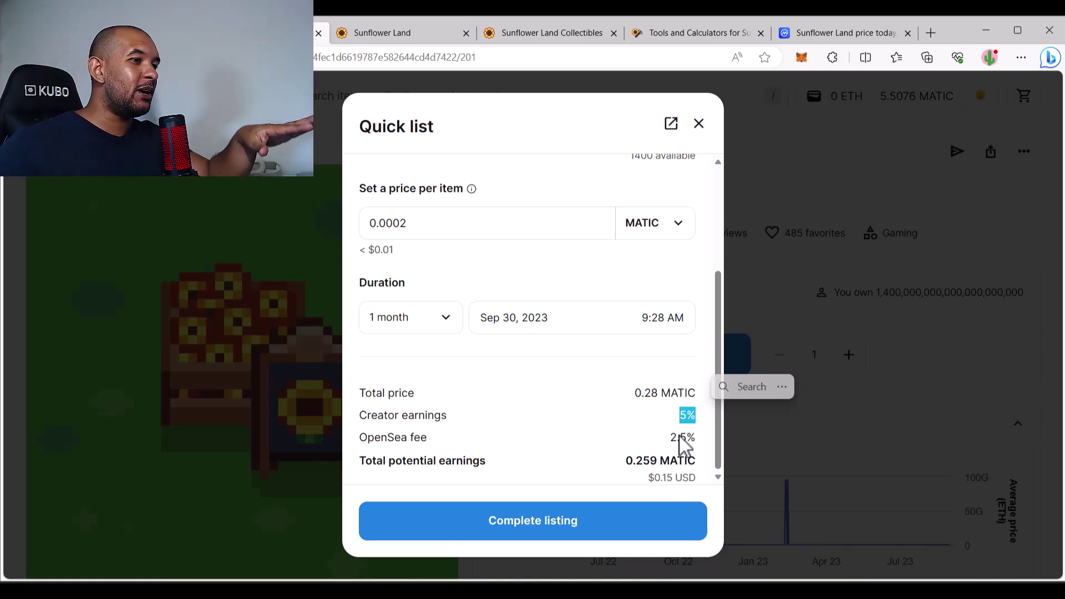
{"action": "left_click_drag", "start_coordinate": [375, 438], "coordinate": [401, 438]}
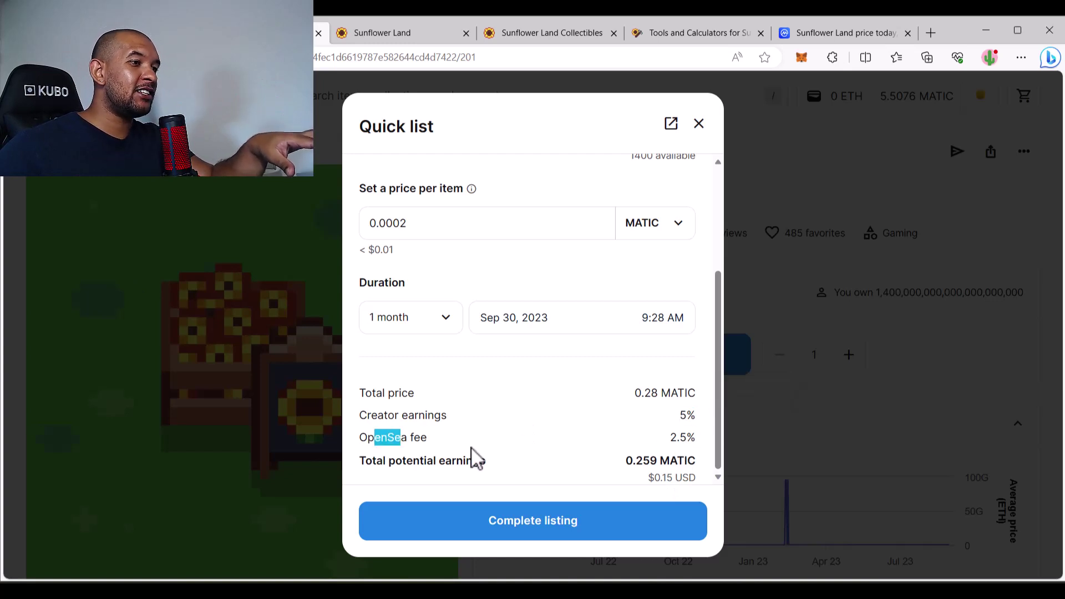
{"action": "left_click_drag", "start_coordinate": [475, 458], "coordinate": [693, 439]}
{"action": "left_click", "coordinate": [690, 444]}
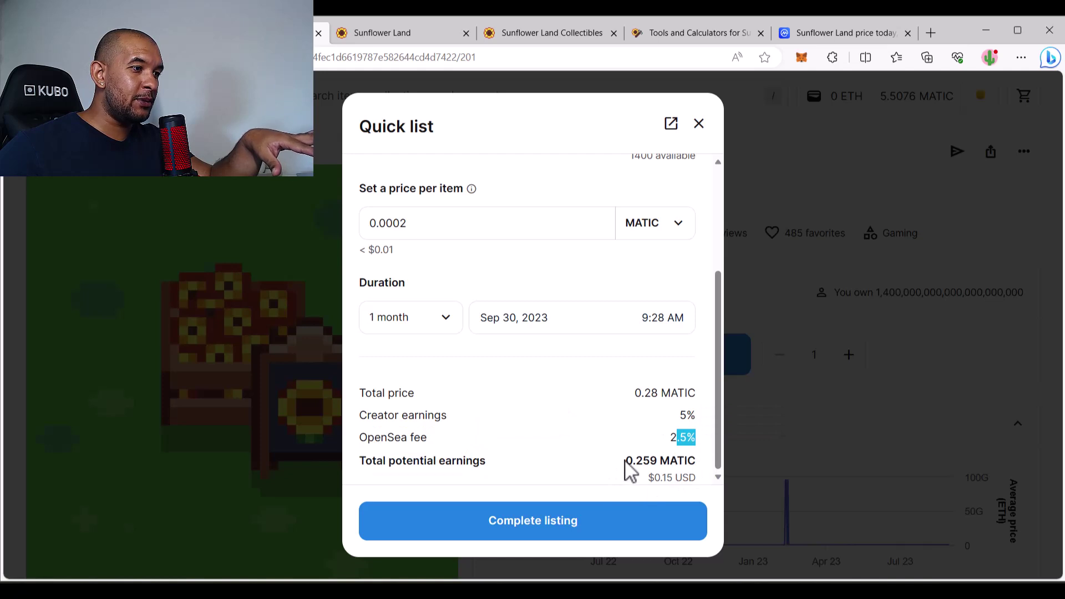
{"action": "left_click_drag", "start_coordinate": [629, 470], "coordinate": [700, 481]}
Add the line "1400 GIRASSOIS - 0.259 MATIC ($ 0.15)" under OPEN SEA in the Notepad notes
{"action": "key", "text": "alt+Tab"}
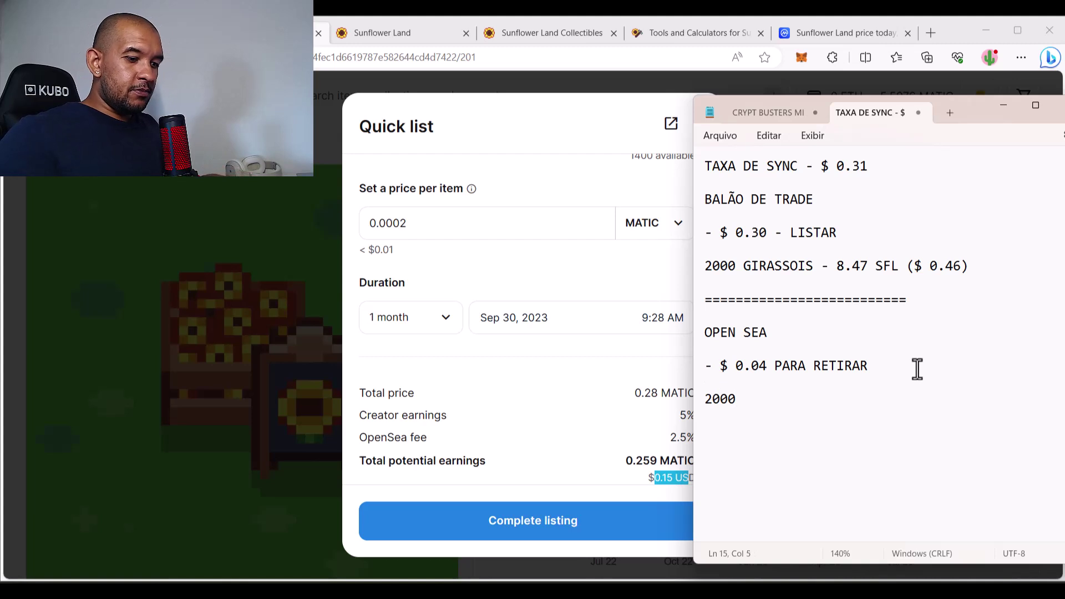
{"action": "key", "text": "BackSpace"}
{"action": "key", "text": "BackSpace"}
{"action": "type", "text": "1400 GIRASSOIS - 0.259 MATIC"}
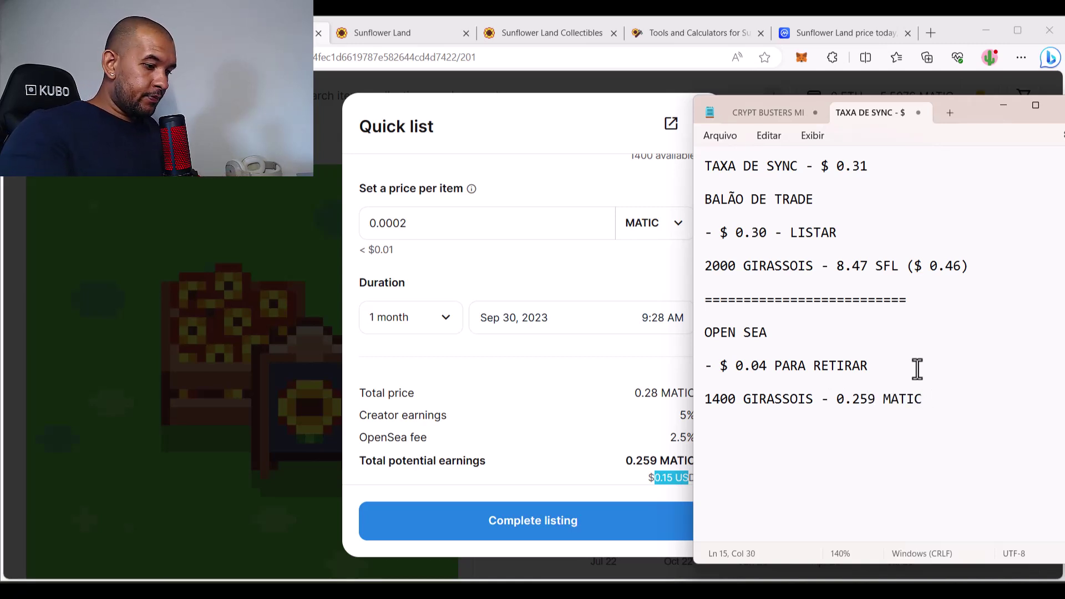
{"action": "type", "text": "($ 0.15"}
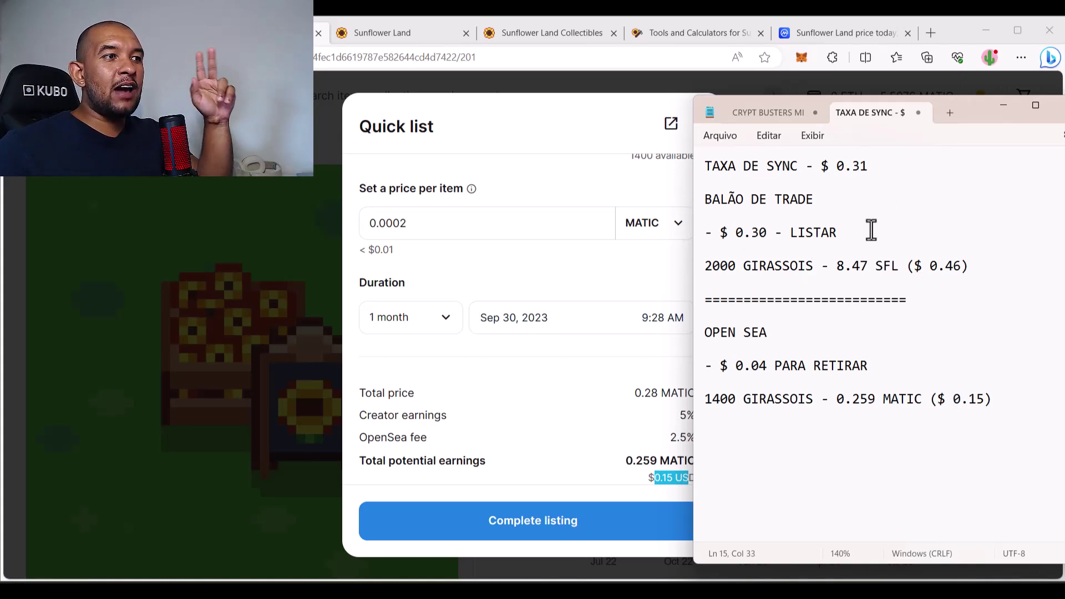
Review the BALÃO DE TRADE listing fee and the SFL and dollar earnings for 2000 sunflowers in the Notepad notes
{"action": "left_click_drag", "start_coordinate": [866, 230], "coordinate": [702, 233]}
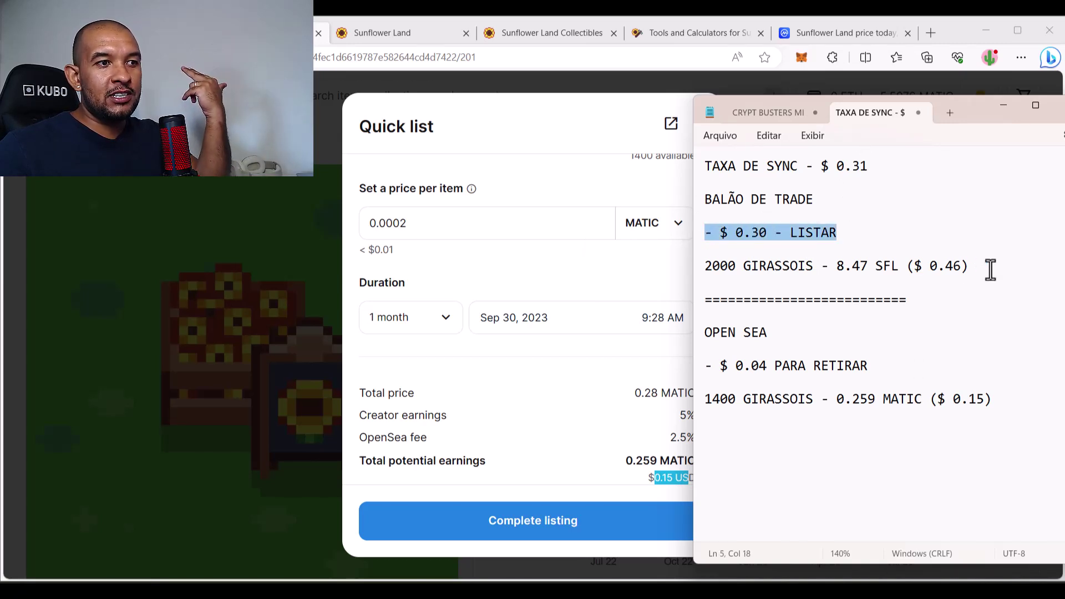
{"action": "left_click_drag", "start_coordinate": [991, 266], "coordinate": [905, 262]}
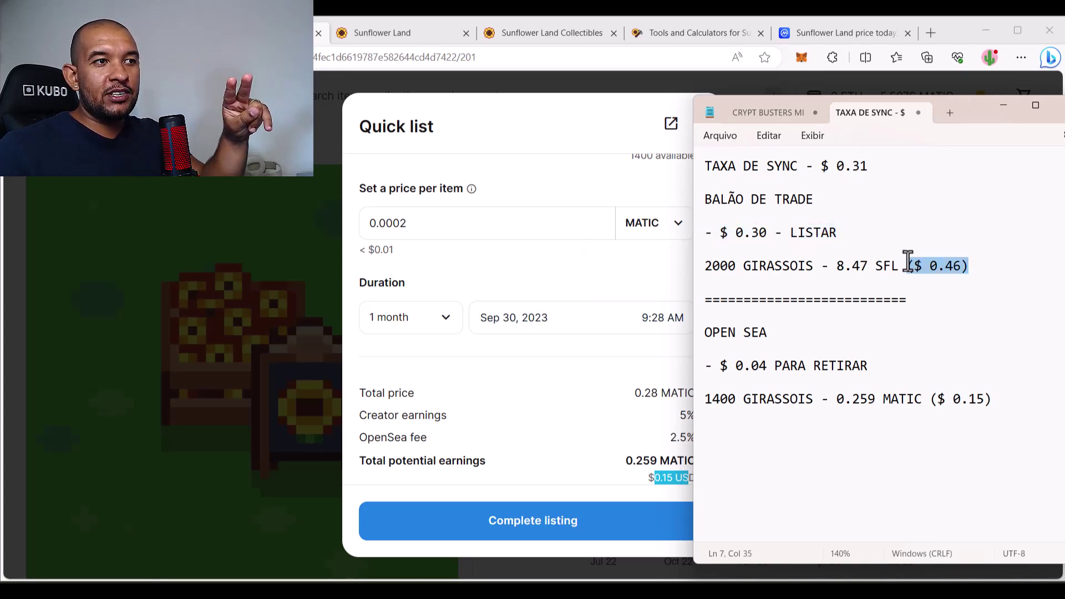
{"action": "left_click", "coordinate": [945, 310]}
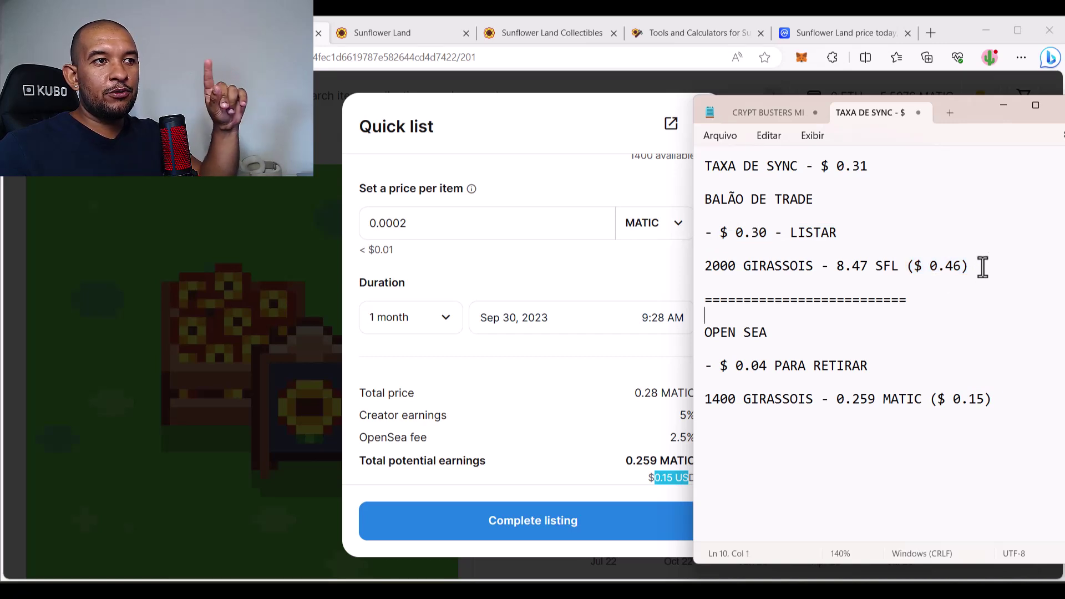
{"action": "left_click_drag", "start_coordinate": [976, 266], "coordinate": [886, 266]}
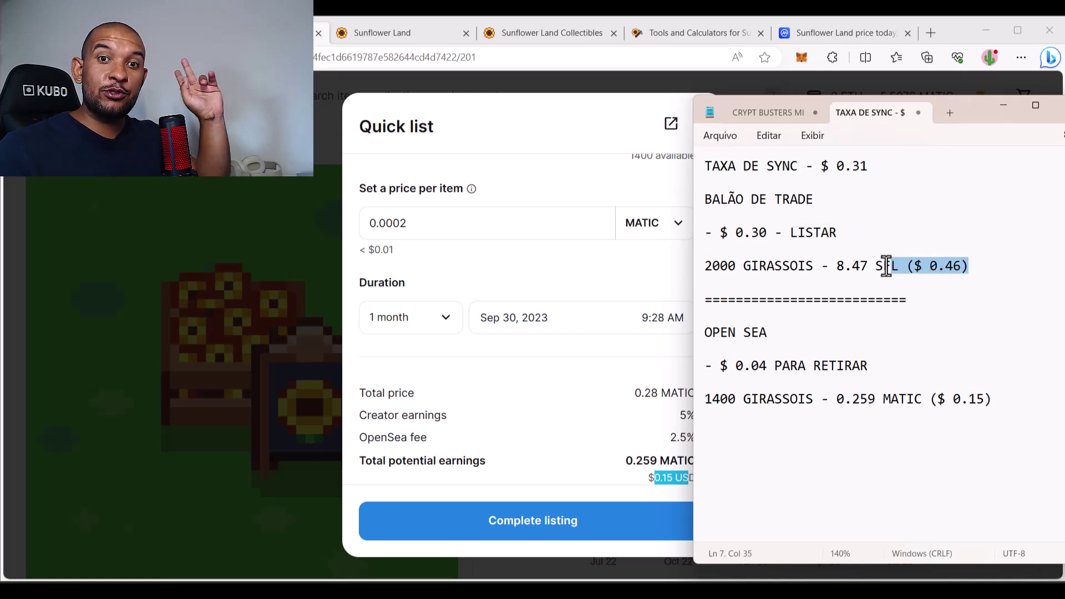
{"action": "left_click", "coordinate": [864, 278]}
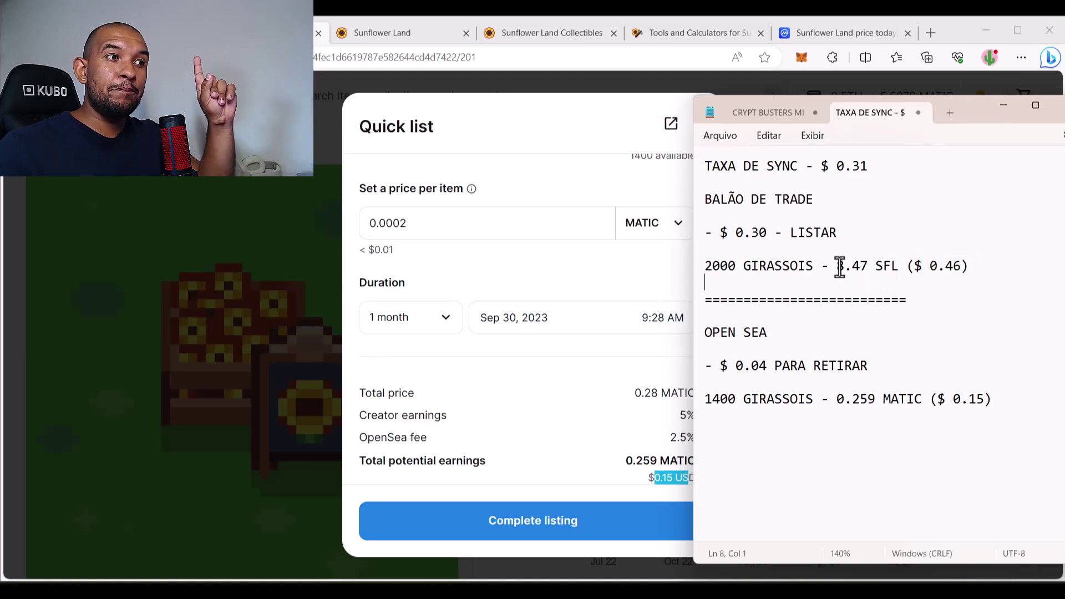
{"action": "left_click_drag", "start_coordinate": [833, 266], "coordinate": [869, 269]}
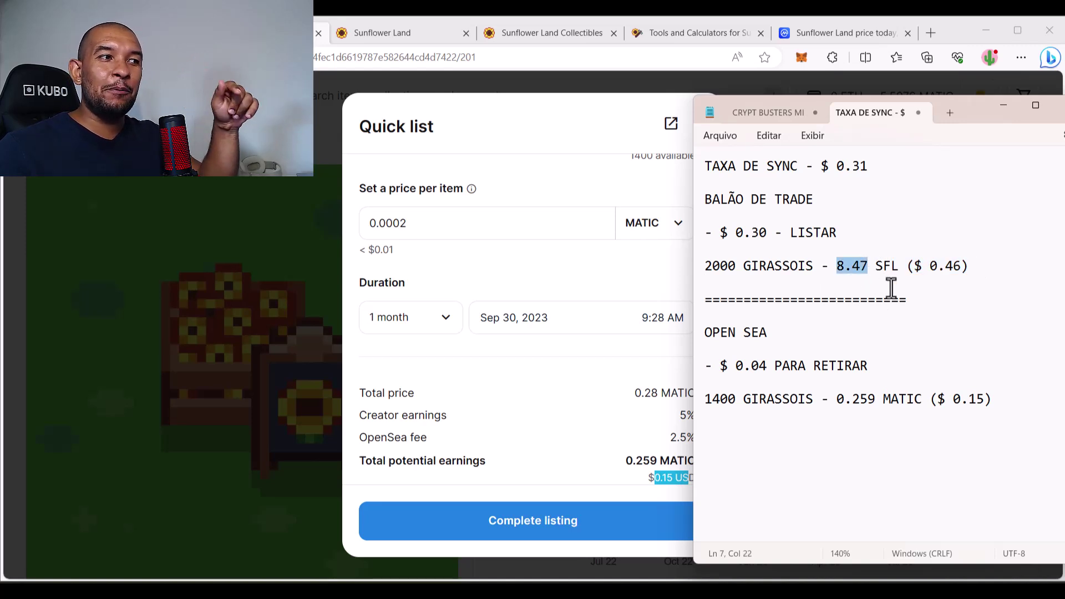
{"action": "left_click", "coordinate": [969, 262]}
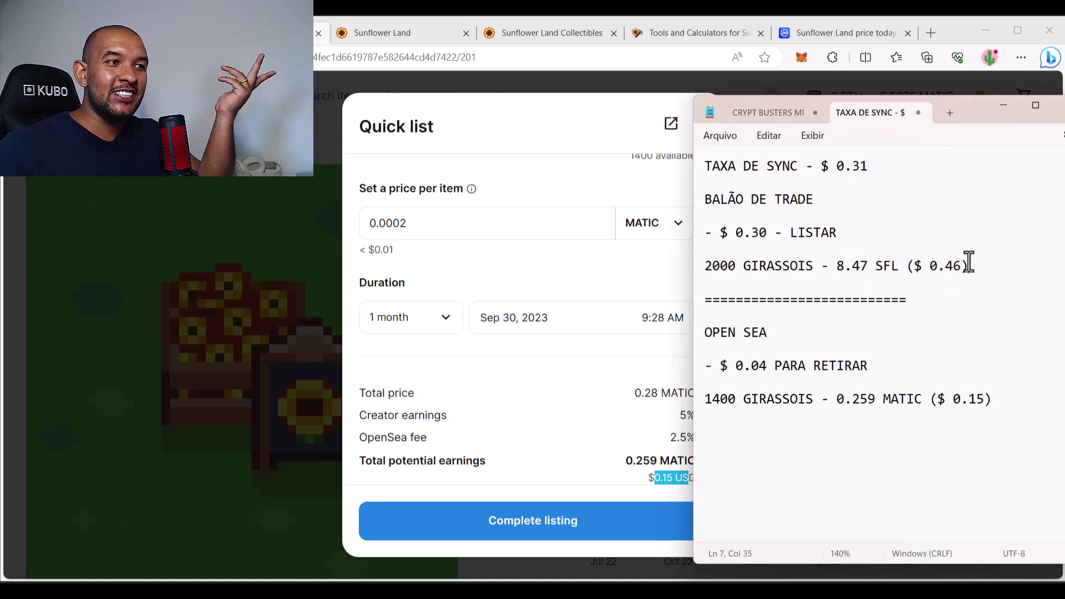
Review the OPEN SEA section of the notes, checking the withdrawal fee against the dollar earnings for 1400 sunflowers
{"action": "left_click_drag", "start_coordinate": [704, 333], "coordinate": [1000, 408]}
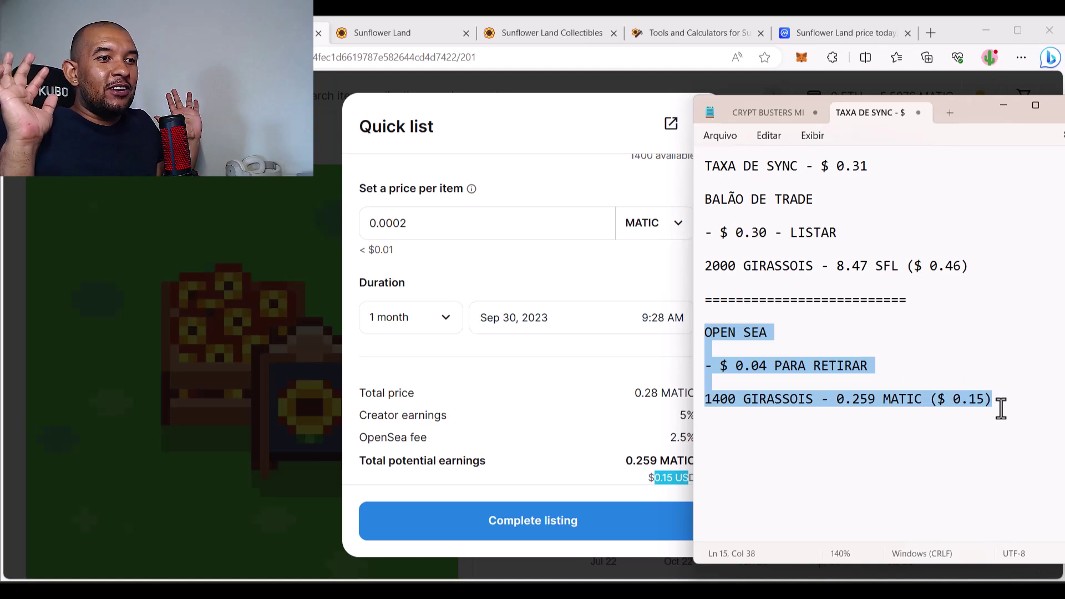
{"action": "left_click", "coordinate": [930, 371]}
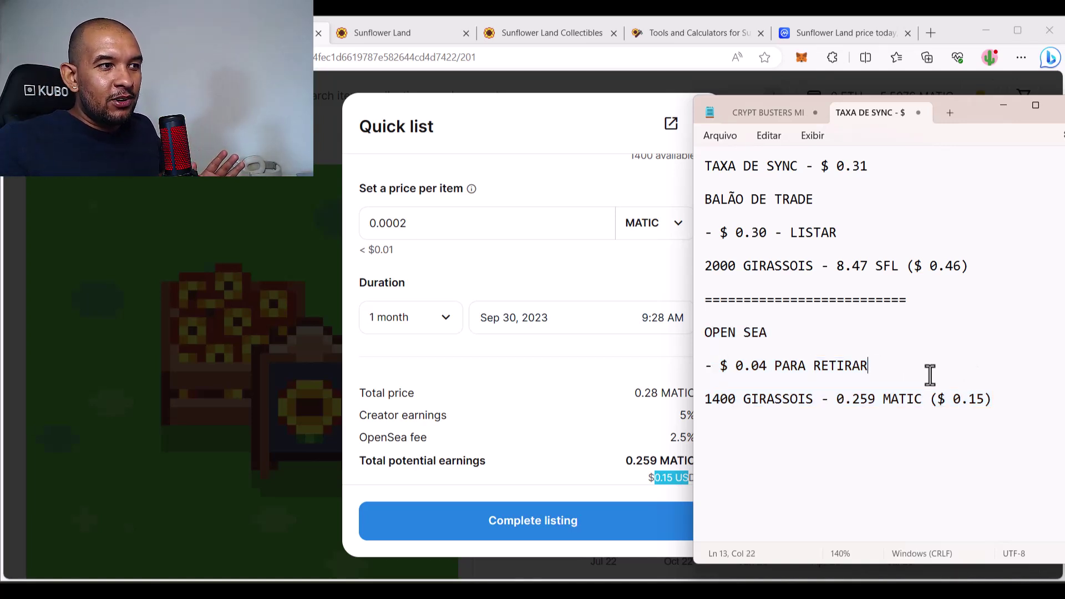
{"action": "left_click_drag", "start_coordinate": [738, 366], "coordinate": [766, 365]}
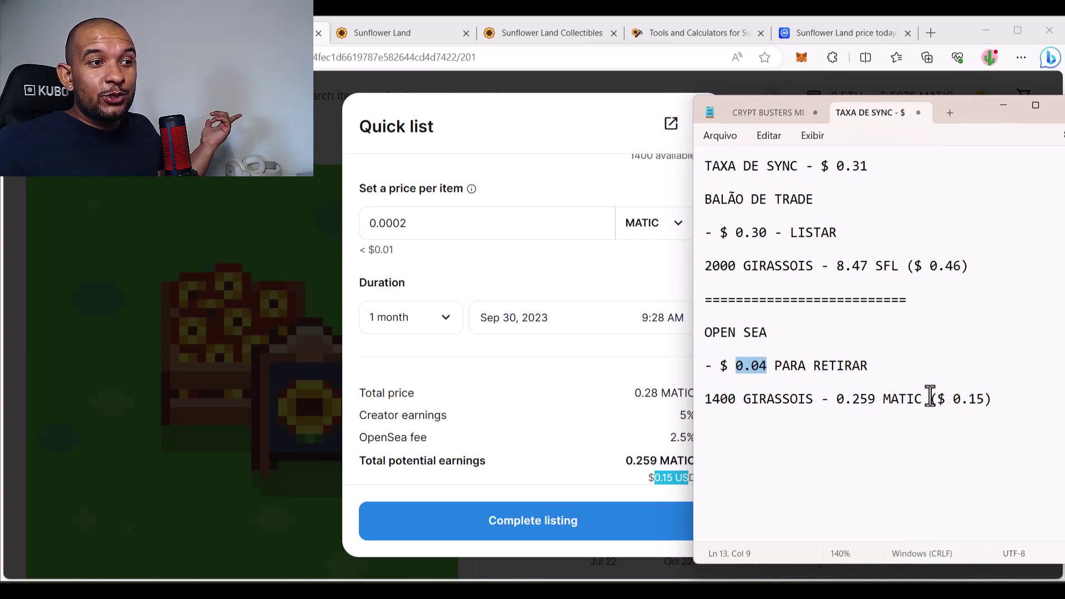
{"action": "left_click_drag", "start_coordinate": [937, 399], "coordinate": [985, 400]}
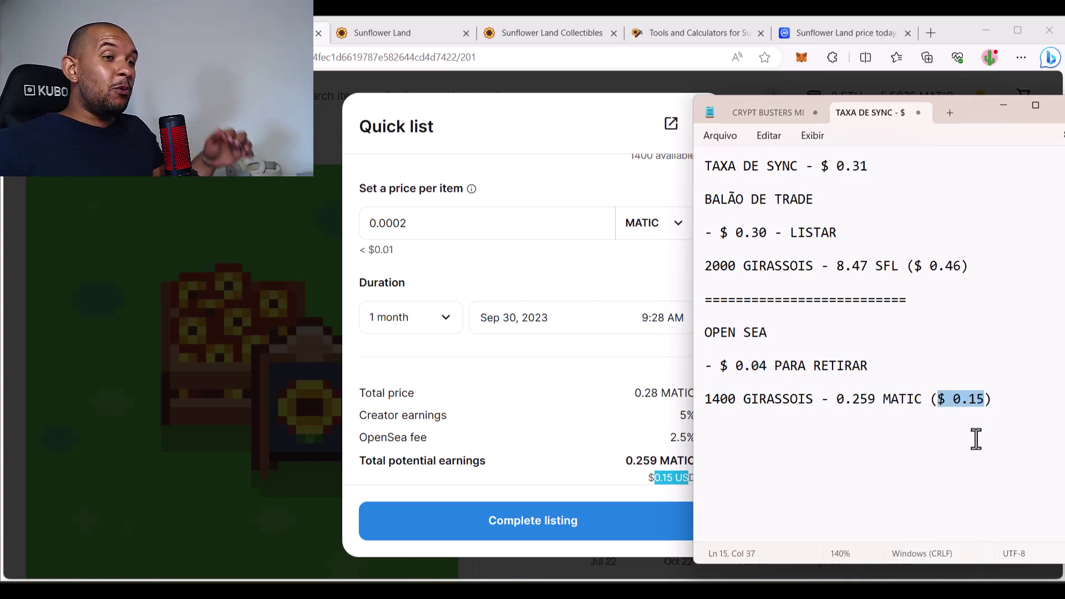
{"action": "left_click", "coordinate": [1004, 402]}
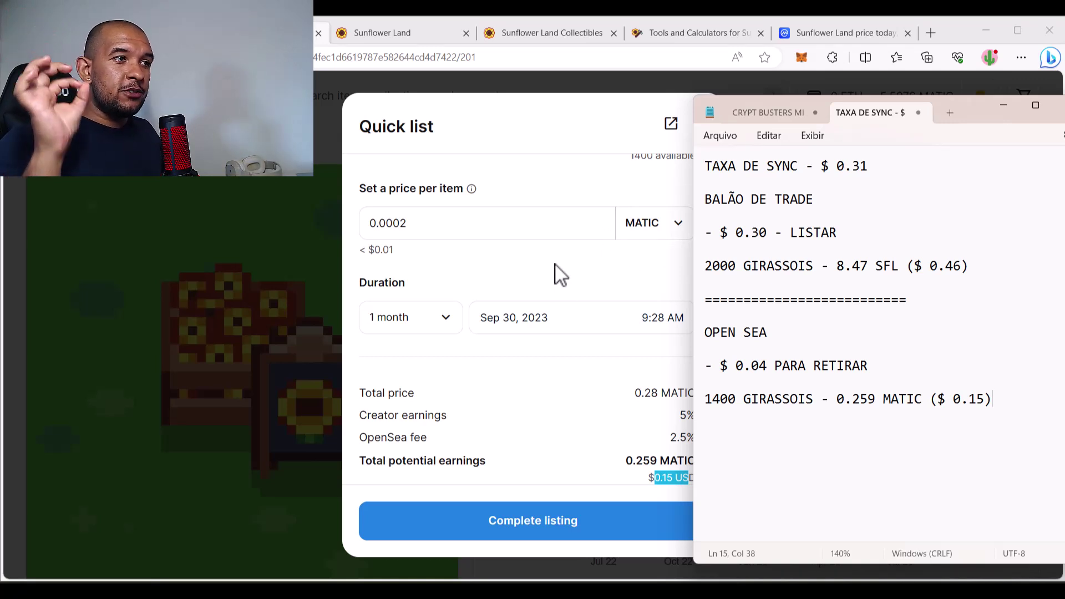
Switch to the Sunflower Land Collectibles marketplace in the browser and look over the crop buy listings
{"action": "left_click", "coordinate": [660, 333]}
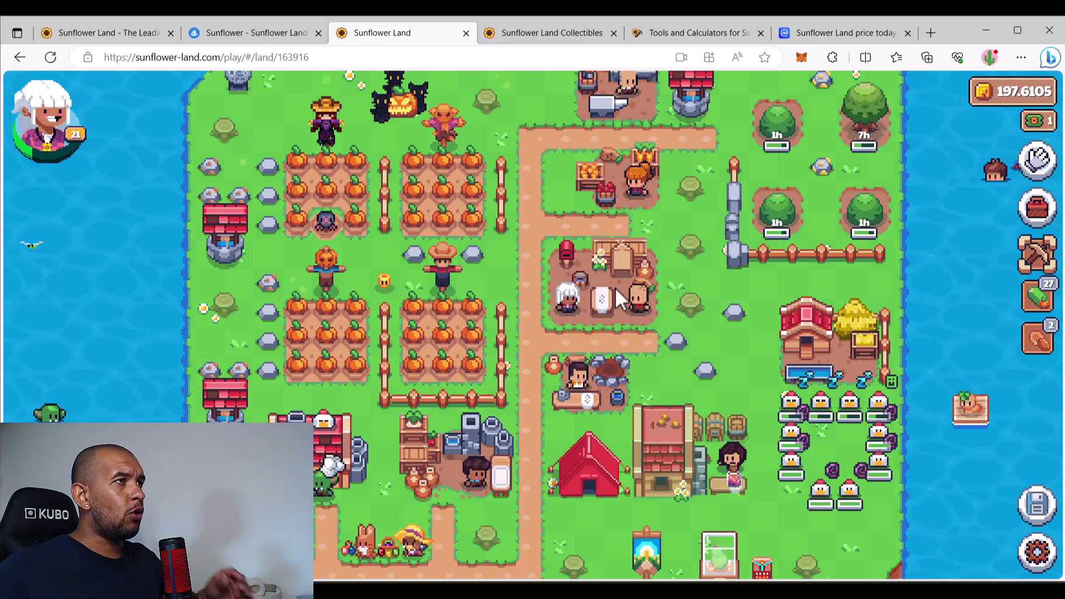
{"action": "left_click", "coordinate": [700, 41]}
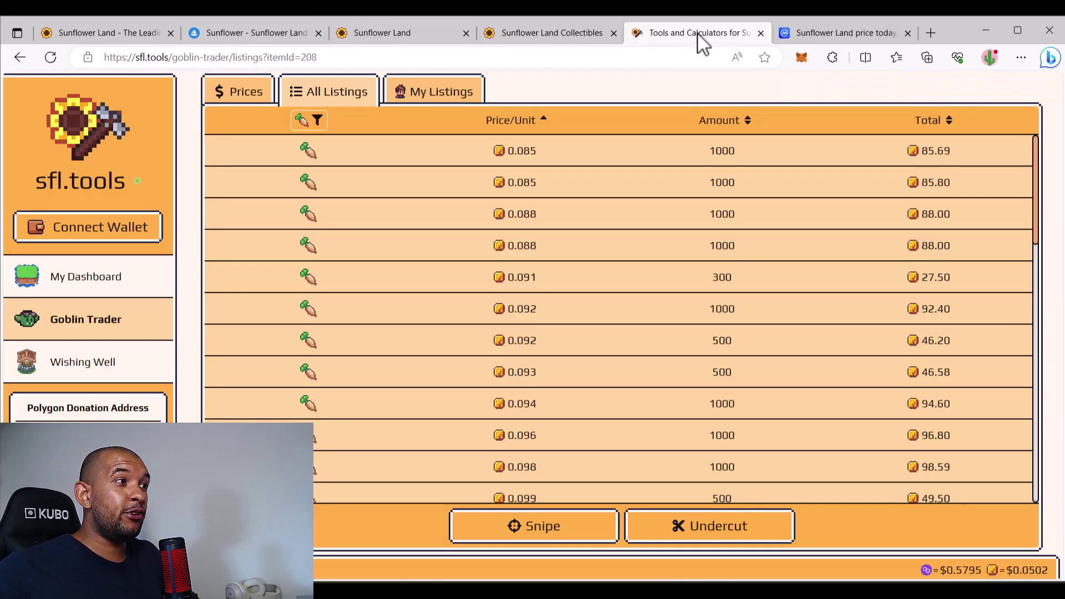
{"action": "left_click", "coordinate": [540, 39]}
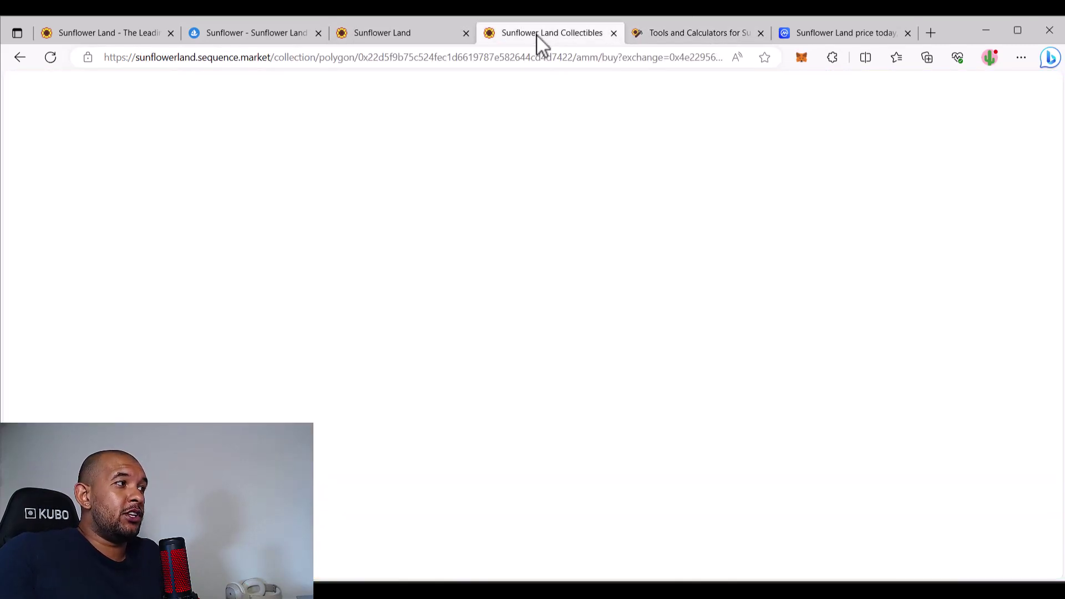
{"action": "scroll", "coordinate": [655, 239], "scroll_direction": "up", "scroll_amount": 7}
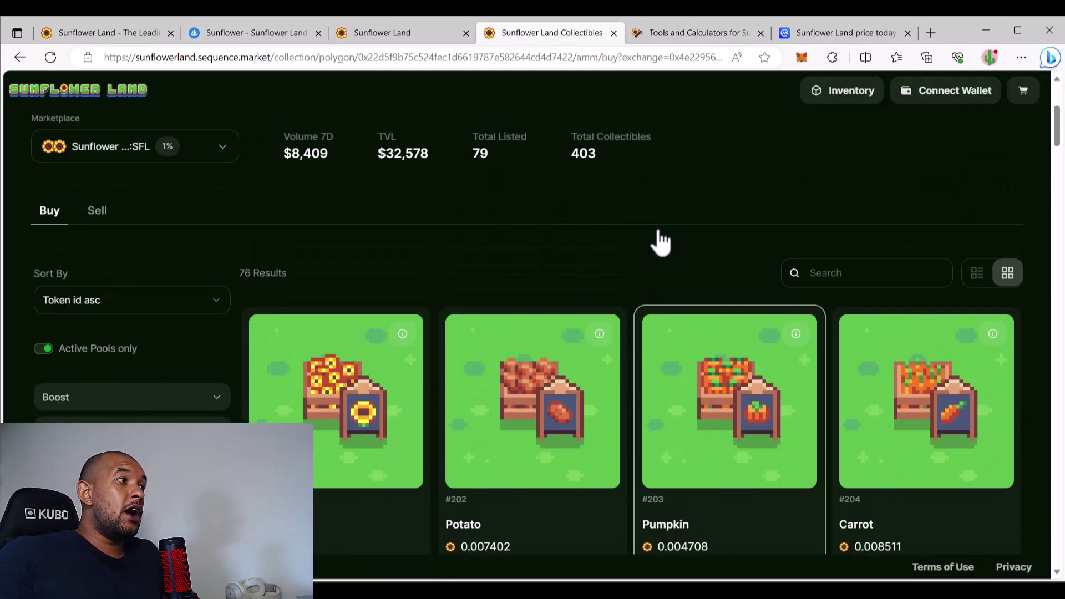
{"action": "scroll", "coordinate": [663, 233], "scroll_direction": "up", "scroll_amount": 4}
{"action": "scroll", "coordinate": [662, 224], "scroll_direction": "down", "scroll_amount": 6}
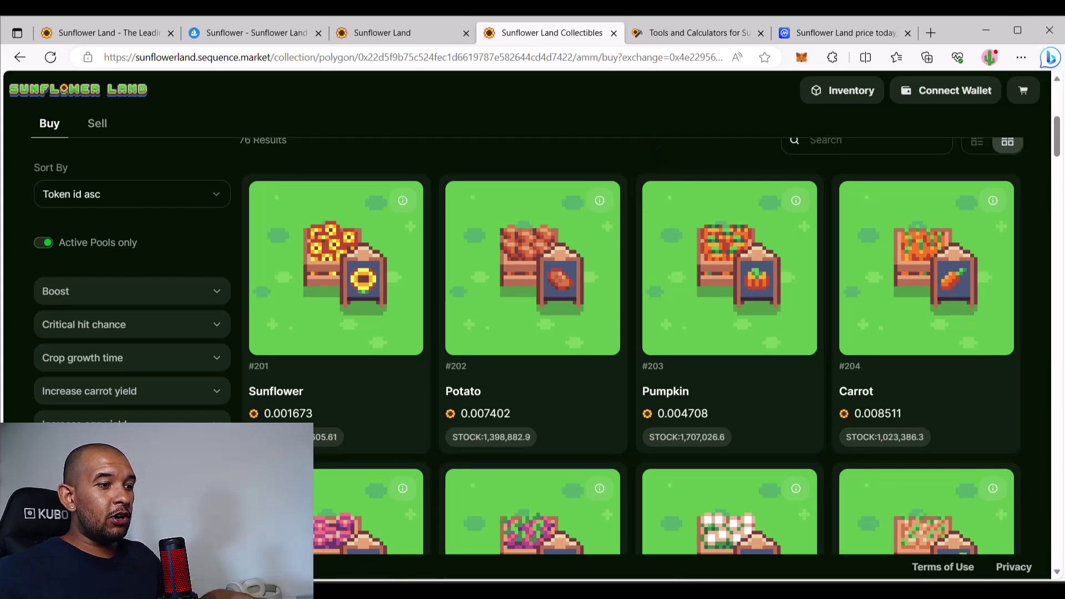
Add a separator line and a NIFTY SWAP section to the Notepad notes with "- $ 0.04 PARA RETIRAR" and "1400 GIRASSOIS - "
{"action": "key", "text": "alt+Tab"}
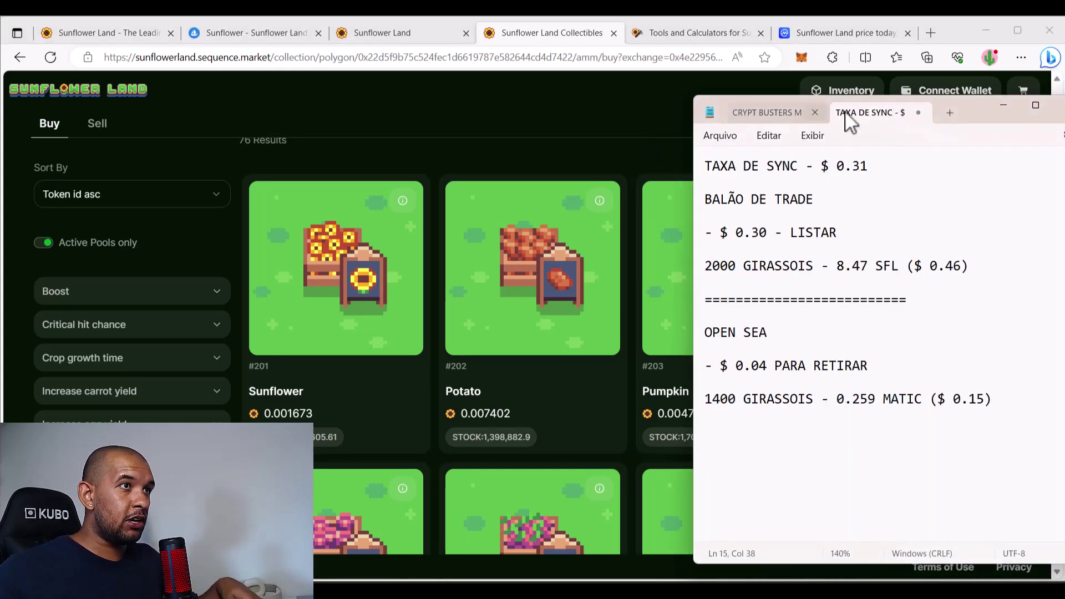
{"action": "left_click_drag", "start_coordinate": [975, 110], "coordinate": [864, 88]}
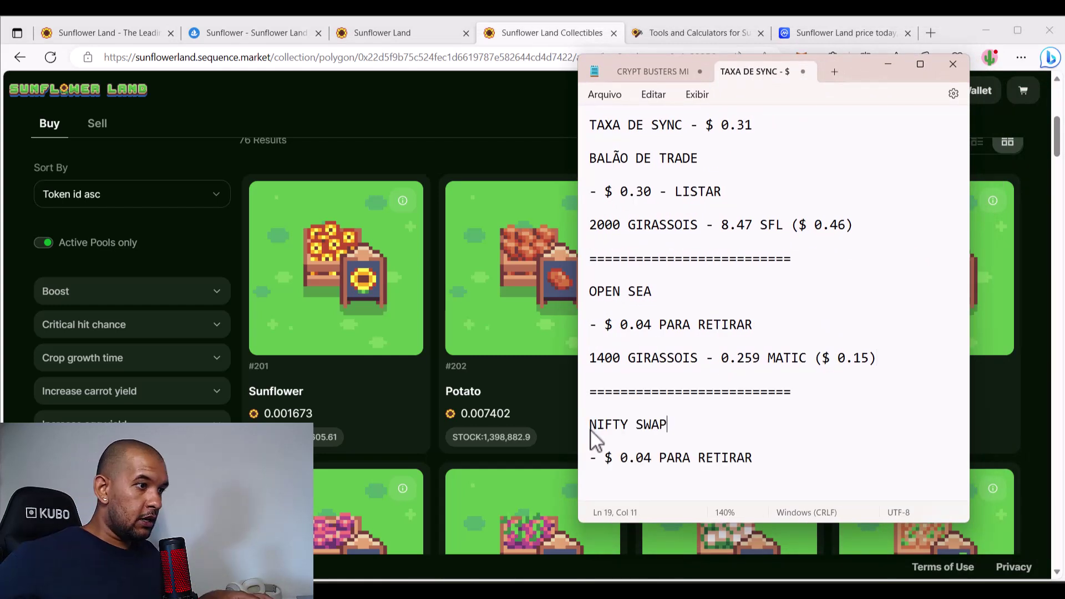
{"action": "scroll", "coordinate": [648, 401], "scroll_direction": "down", "scroll_amount": 1}
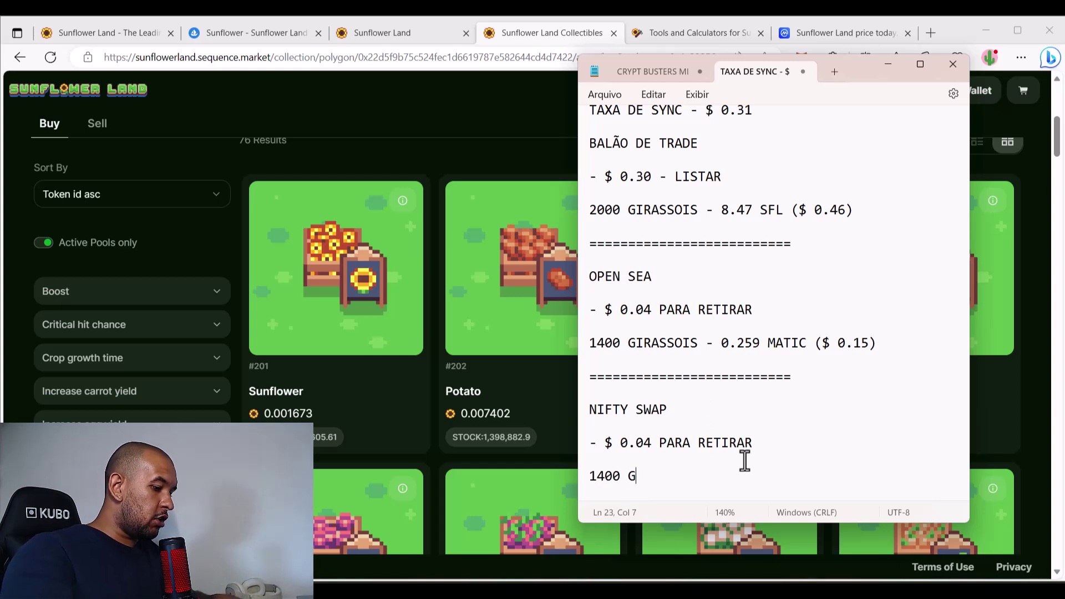
{"action": "type", "text": "SD"}
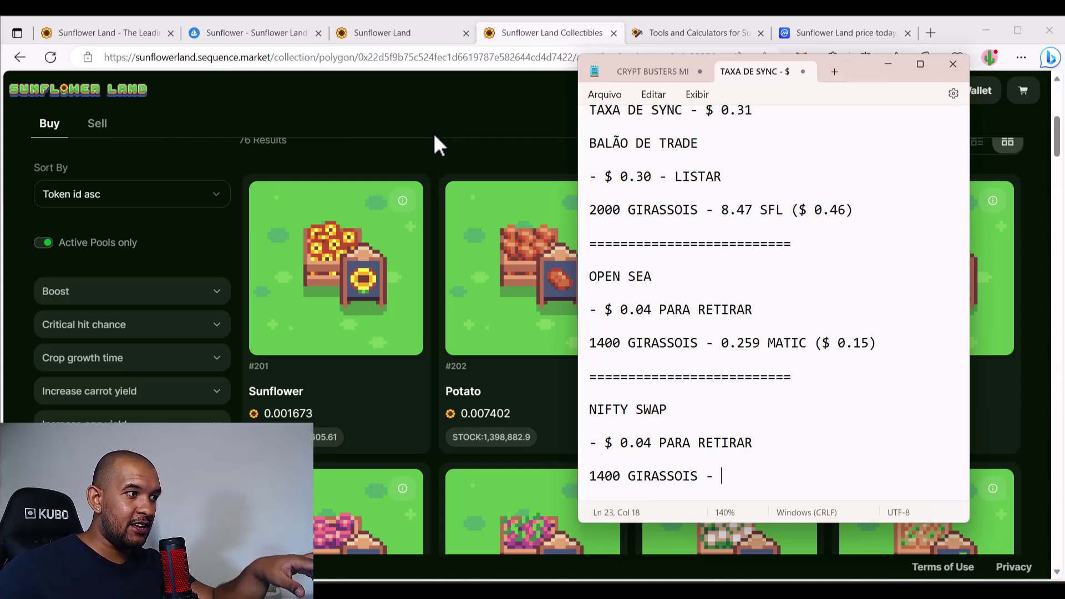
Return to the Sunflower Land Collectibles marketplace, switch it from buying to selling, and check the Sunflower's sell price
{"action": "key", "text": "alt+Tab"}
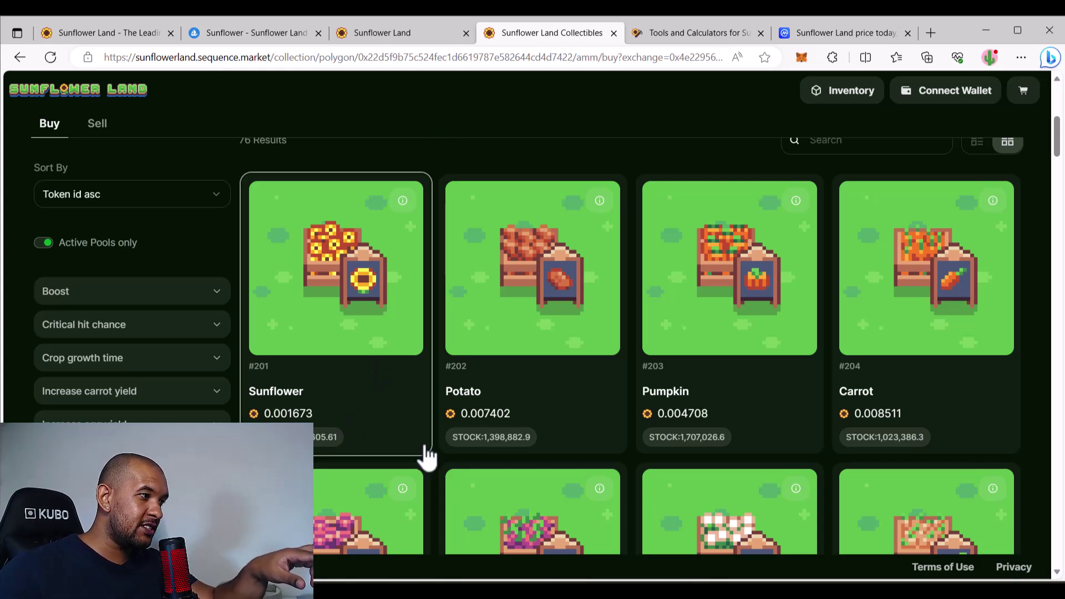
{"action": "scroll", "coordinate": [424, 452], "scroll_direction": "up", "scroll_amount": 5}
{"action": "scroll", "coordinate": [428, 452], "scroll_direction": "down", "scroll_amount": 2}
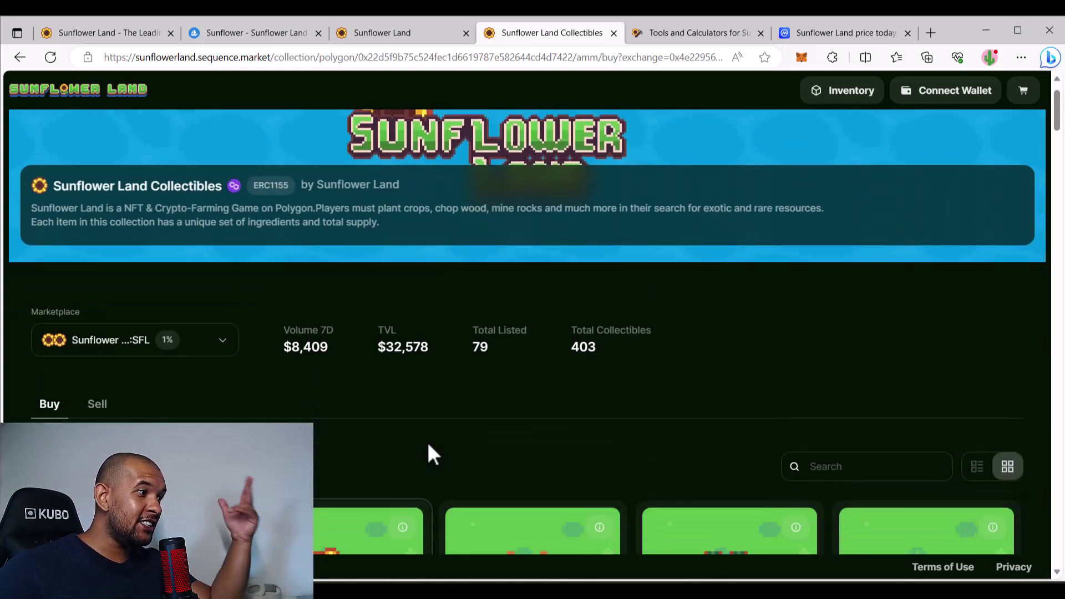
{"action": "scroll", "coordinate": [438, 433], "scroll_direction": "down", "scroll_amount": 1}
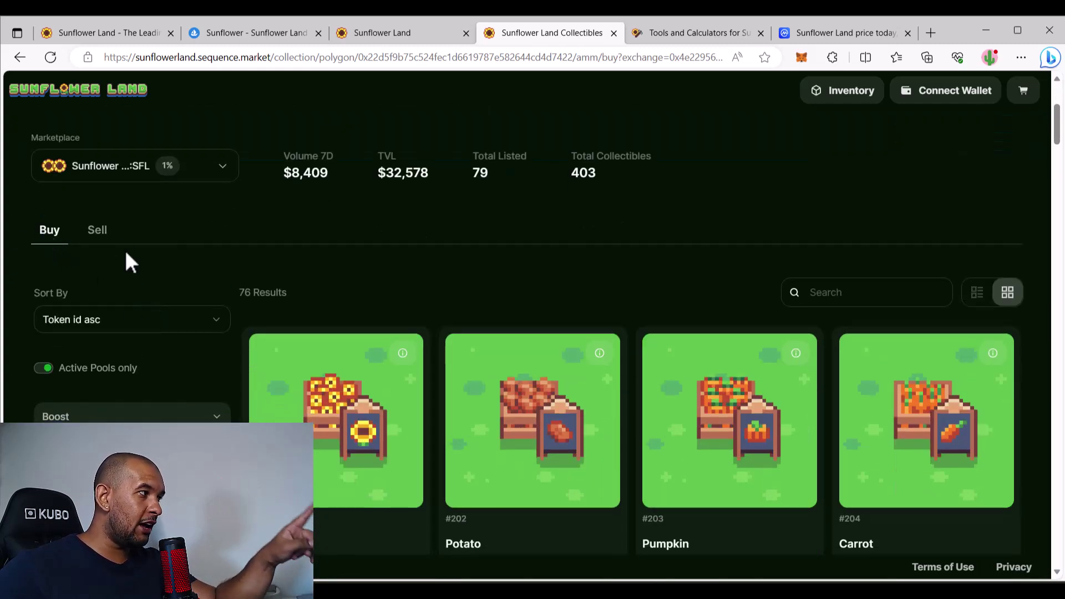
{"action": "left_click", "coordinate": [100, 233]}
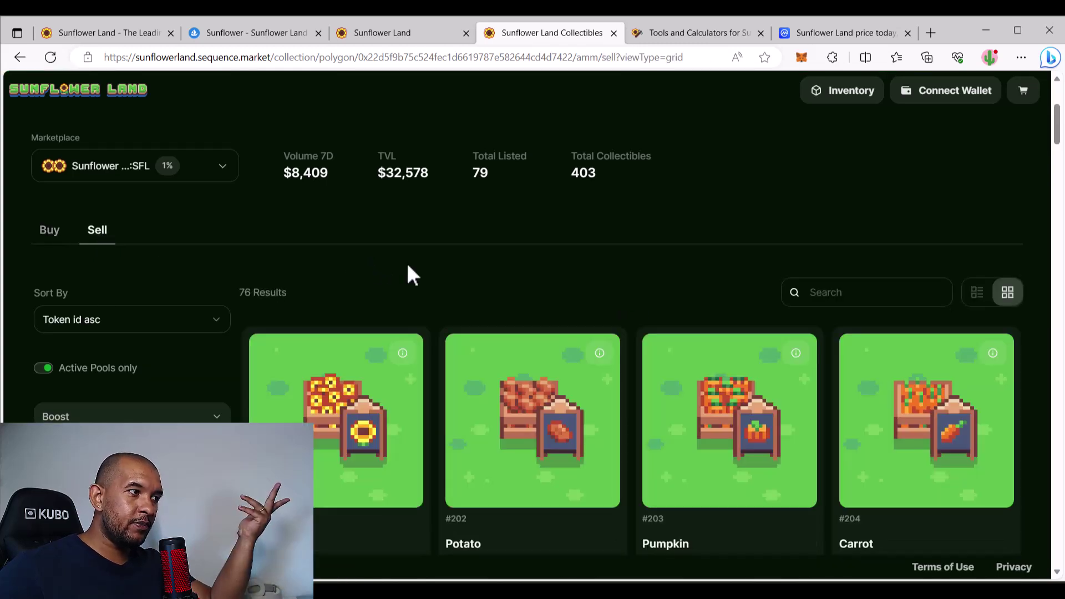
{"action": "scroll", "coordinate": [575, 280], "scroll_direction": "down", "scroll_amount": 3}
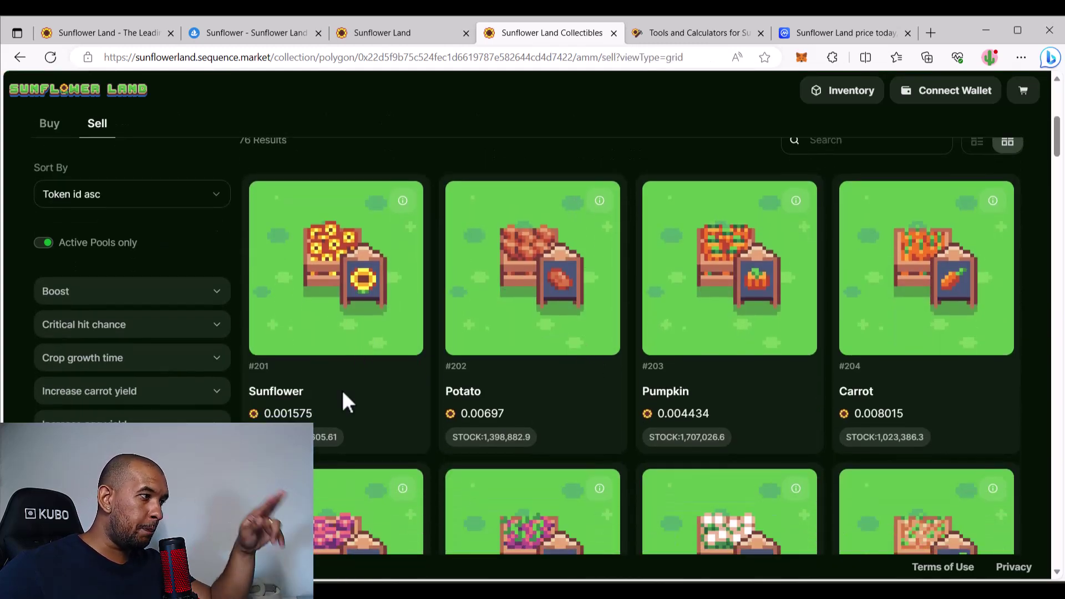